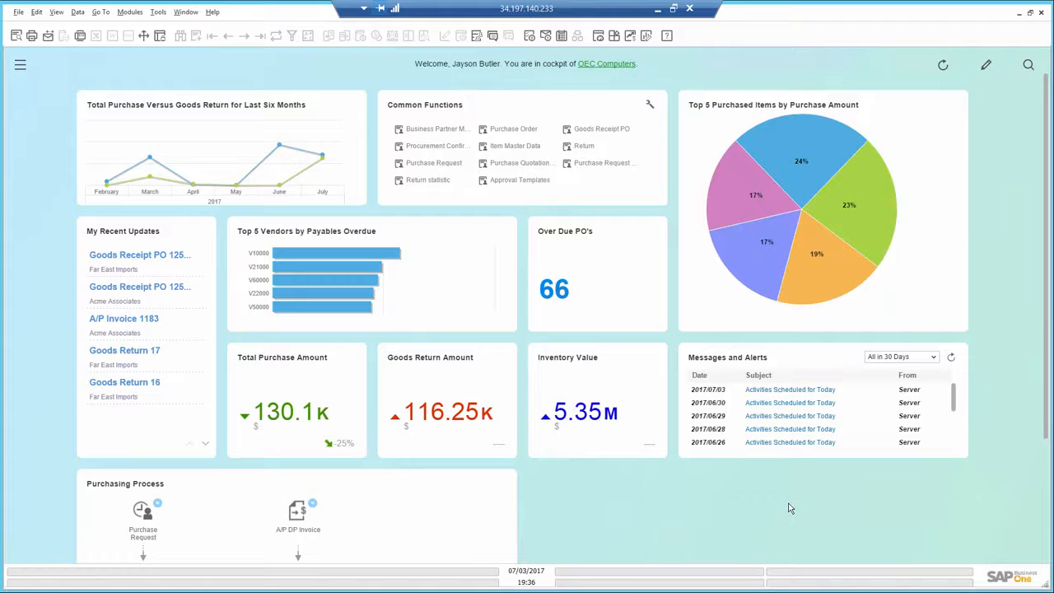
- Examine the inventory value, goods return amount and top five purchased items on the cockpit
mouse_move(598, 408)
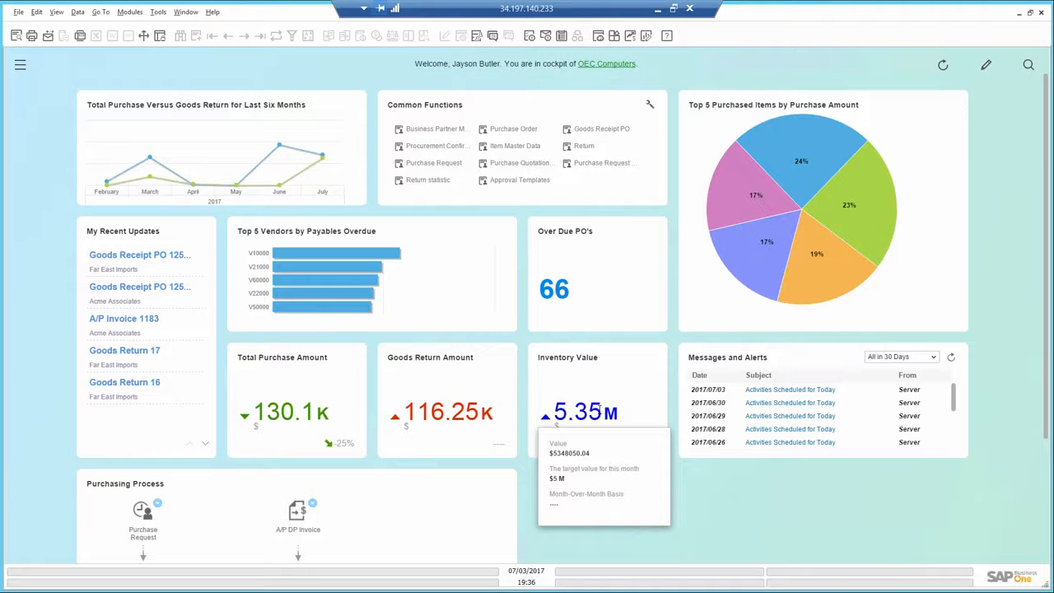
mouse_move(462, 402)
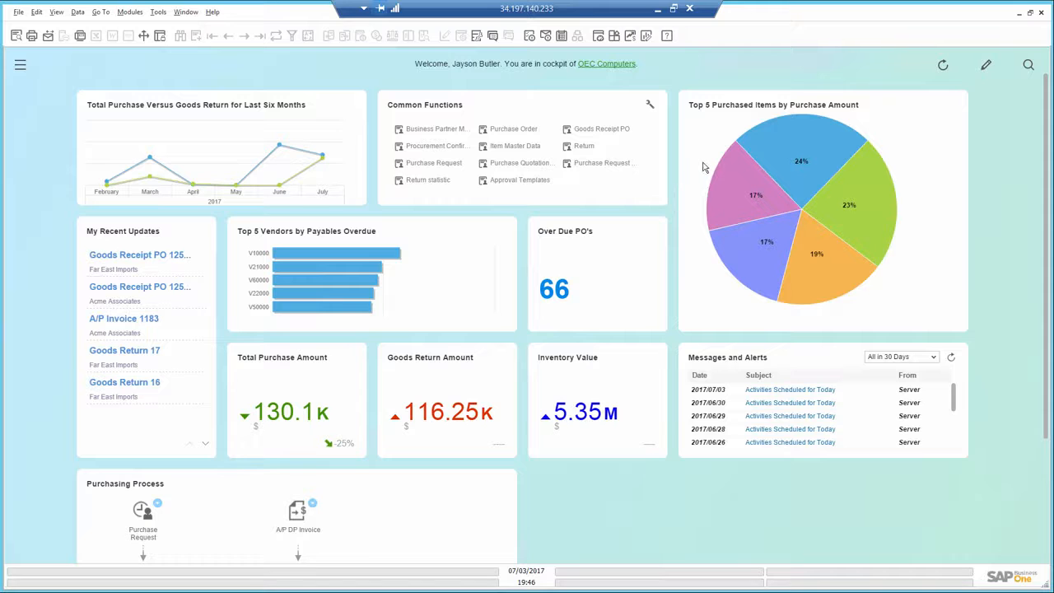
mouse_move(792, 166)
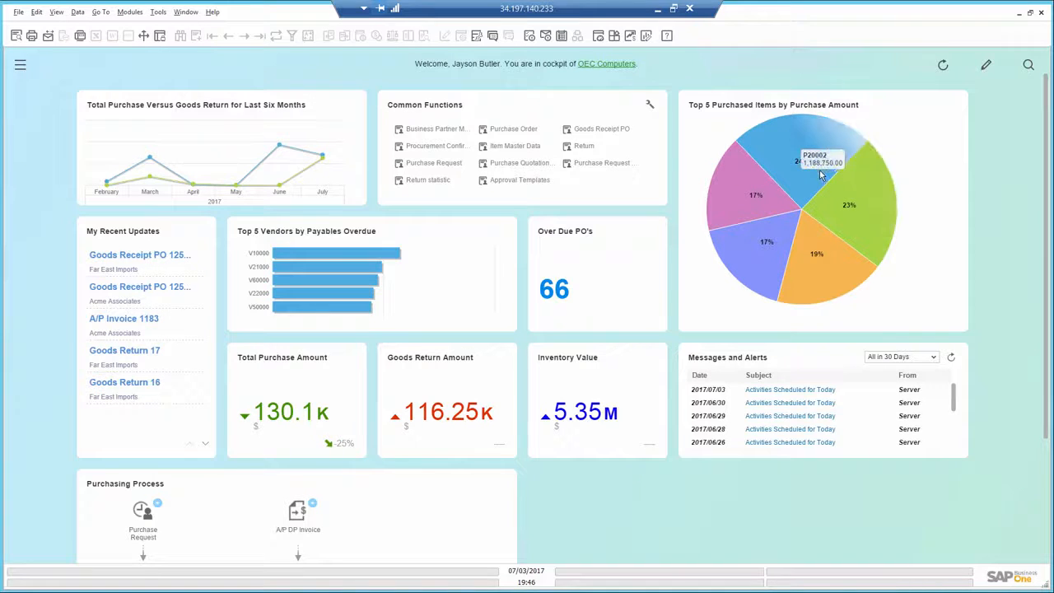
mouse_move(872, 203)
mouse_move(770, 261)
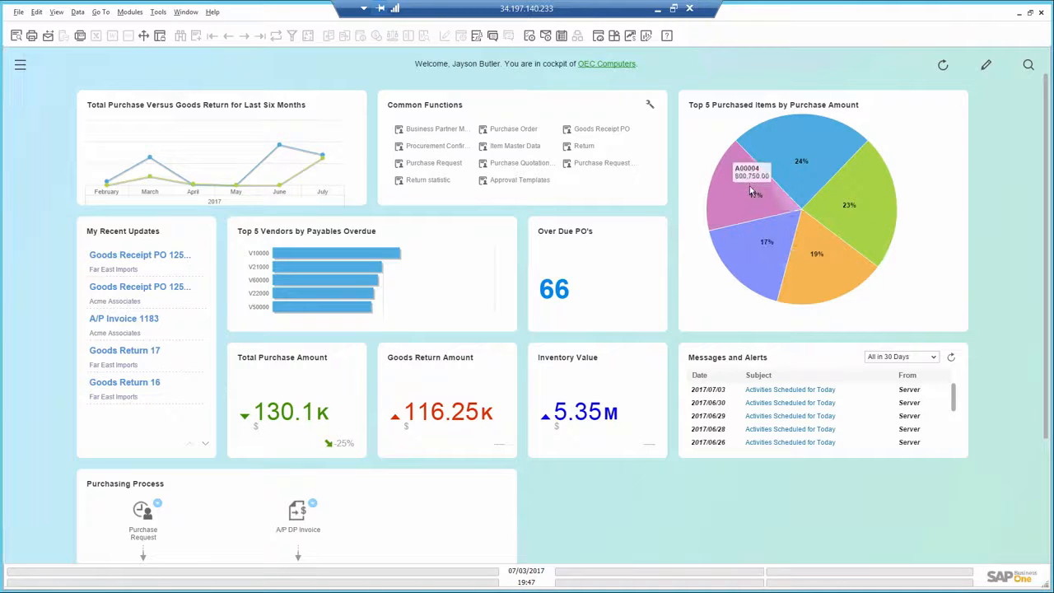
- Open the master data of item A00004 from the top purchased items chart and show its inventory data
mouse_move(747, 204)
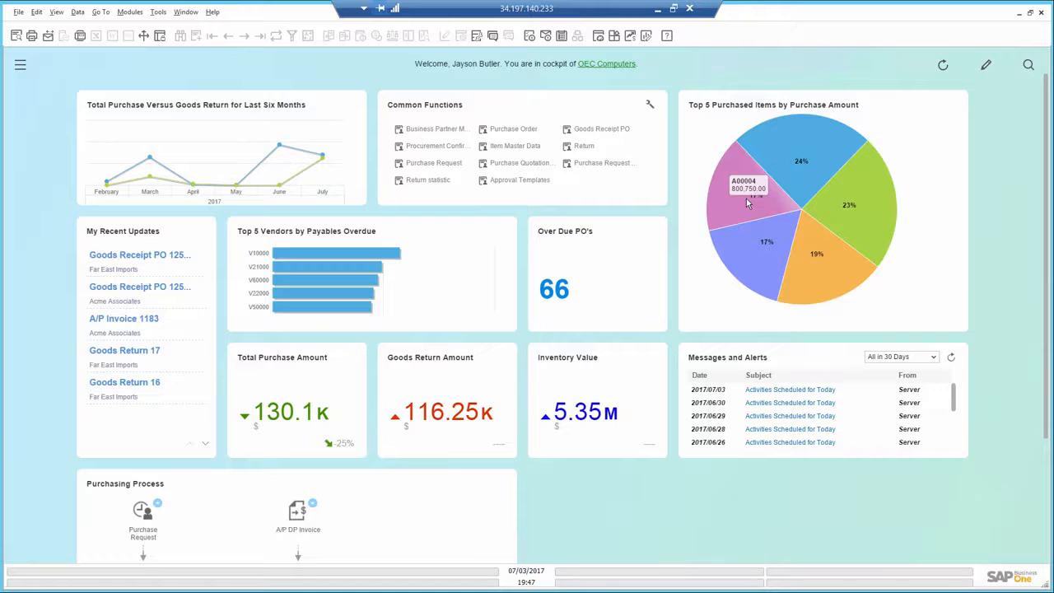
click(747, 200)
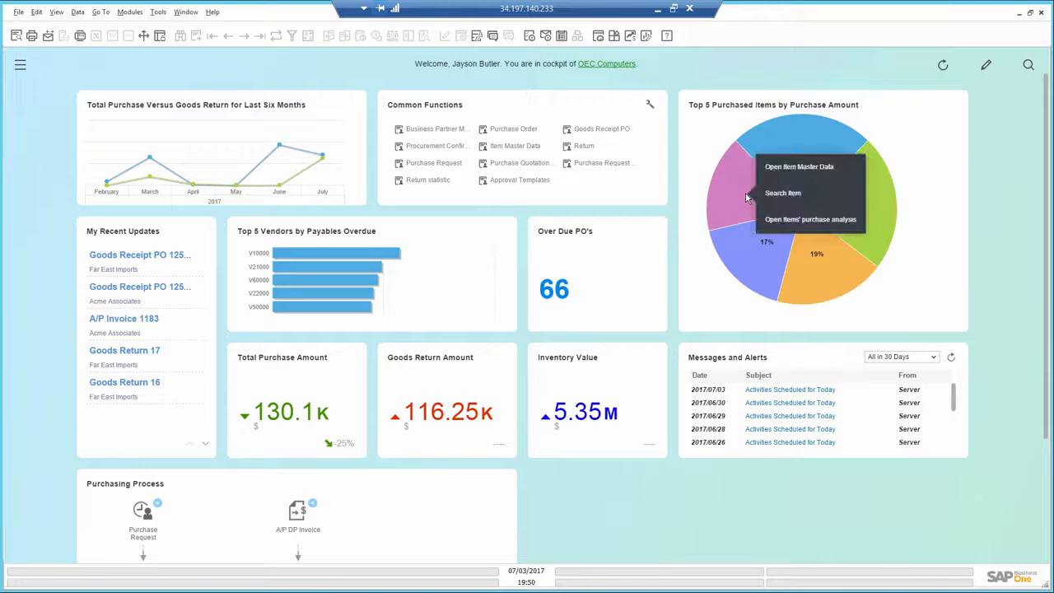
click(784, 169)
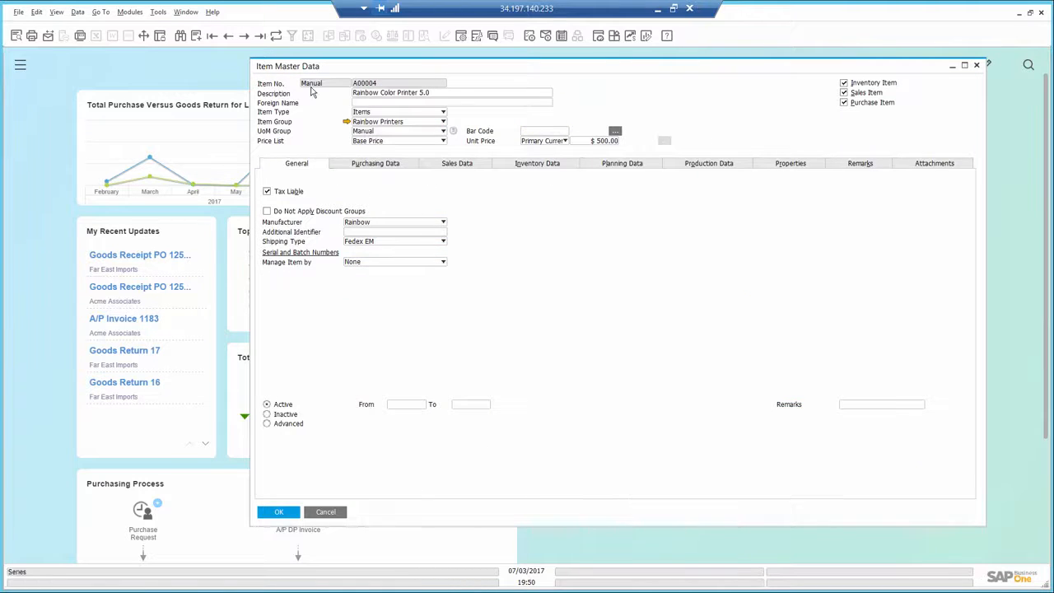
click(539, 164)
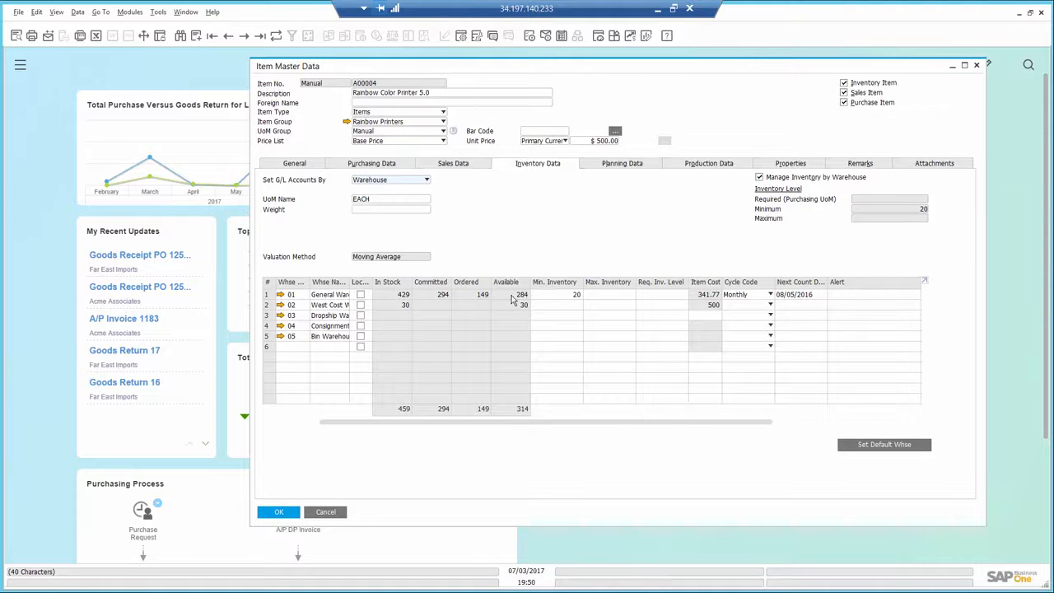
- Set the maximum inventory of item A00004 in warehouse 01 to 30, update the record and close it
click(607, 295)
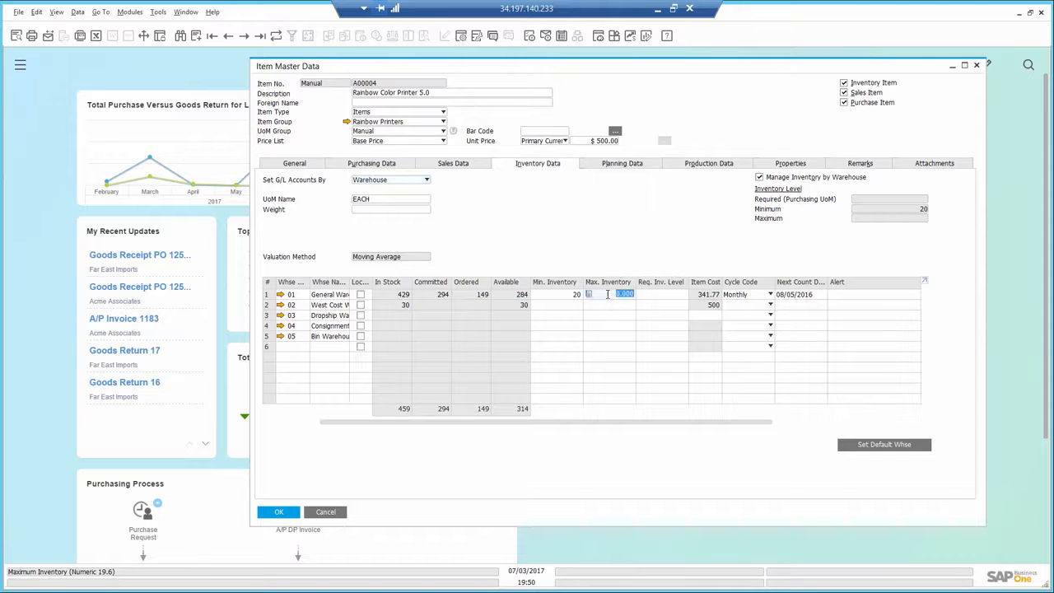
text(30)
click(278, 512)
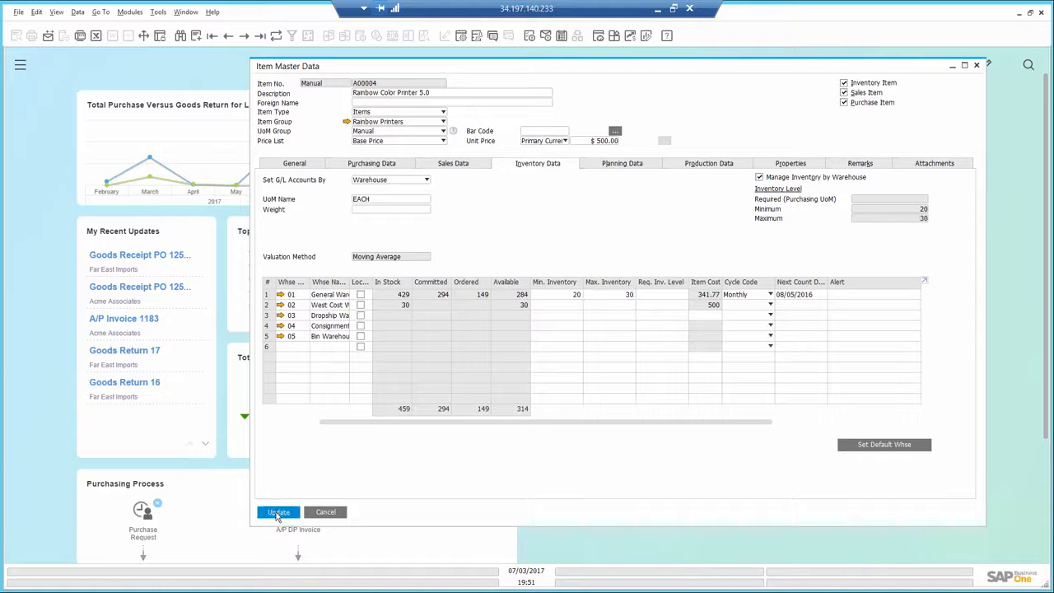
click(278, 513)
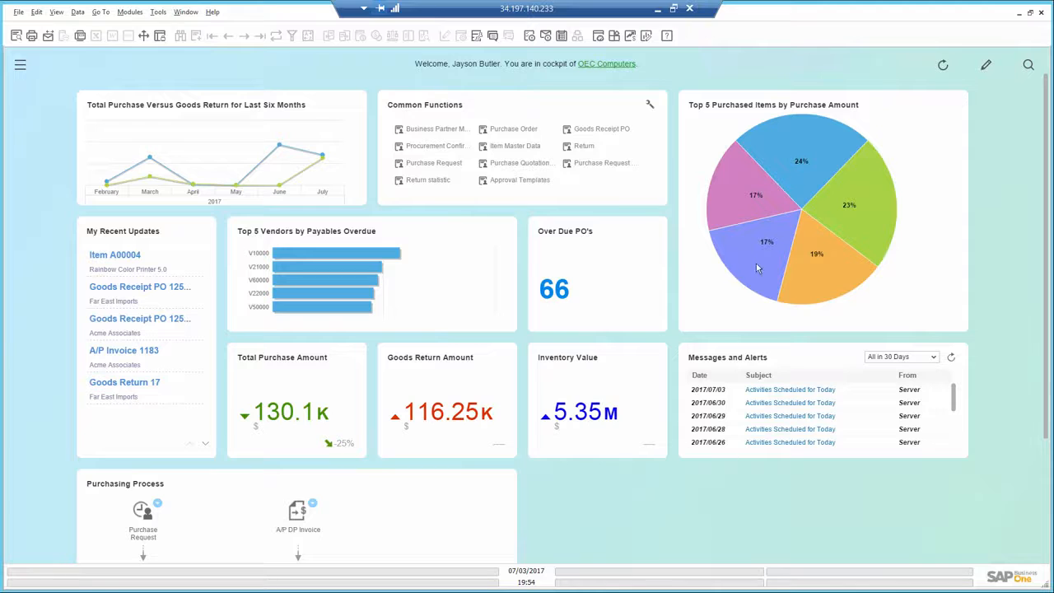
- Open the items' purchase analysis for A00004 from the top purchased items chart
mouse_move(772, 211)
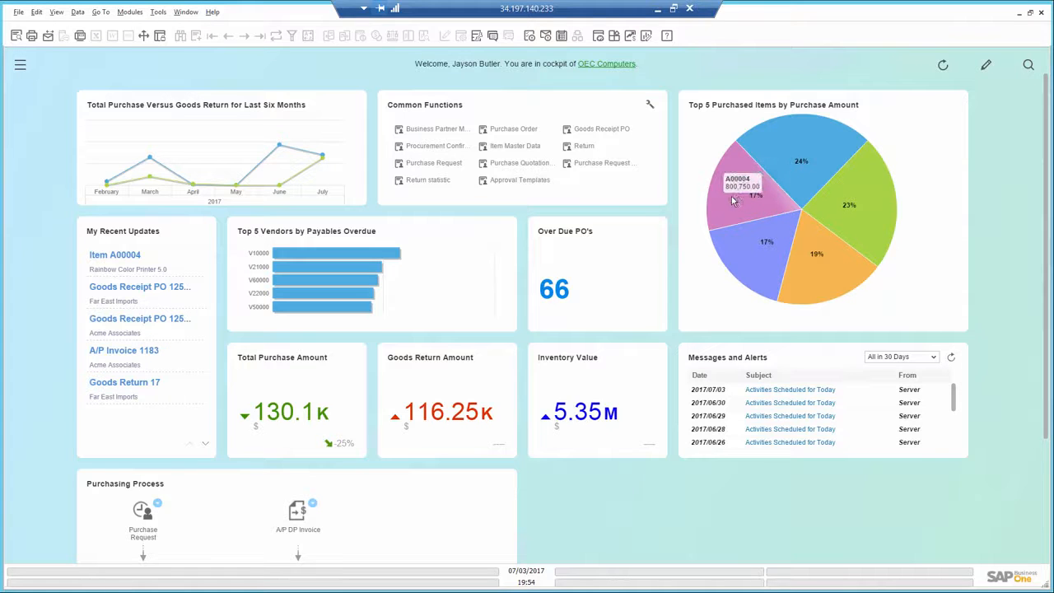
click(730, 196)
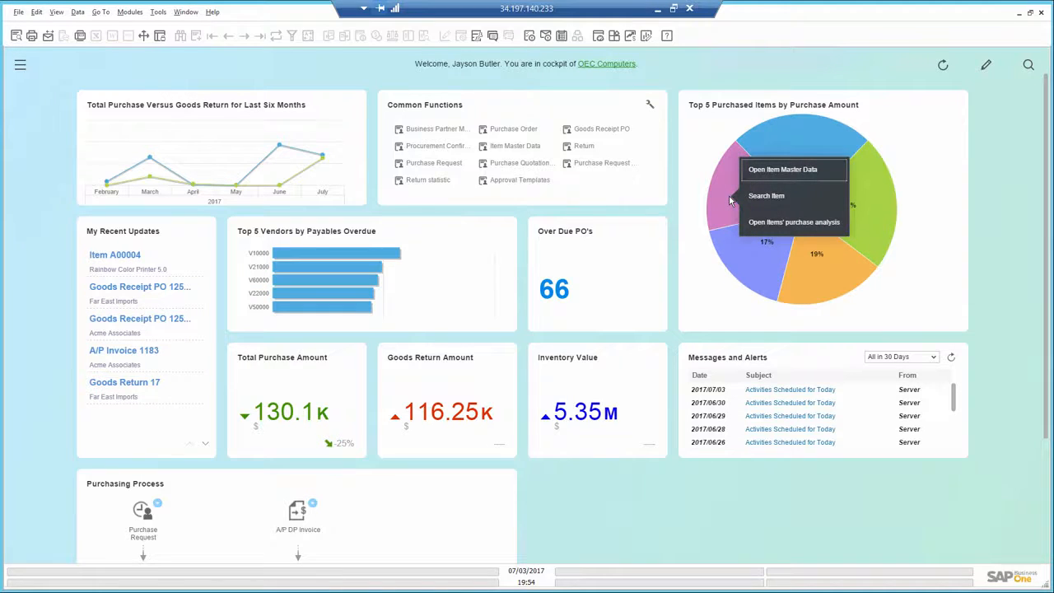
click(783, 223)
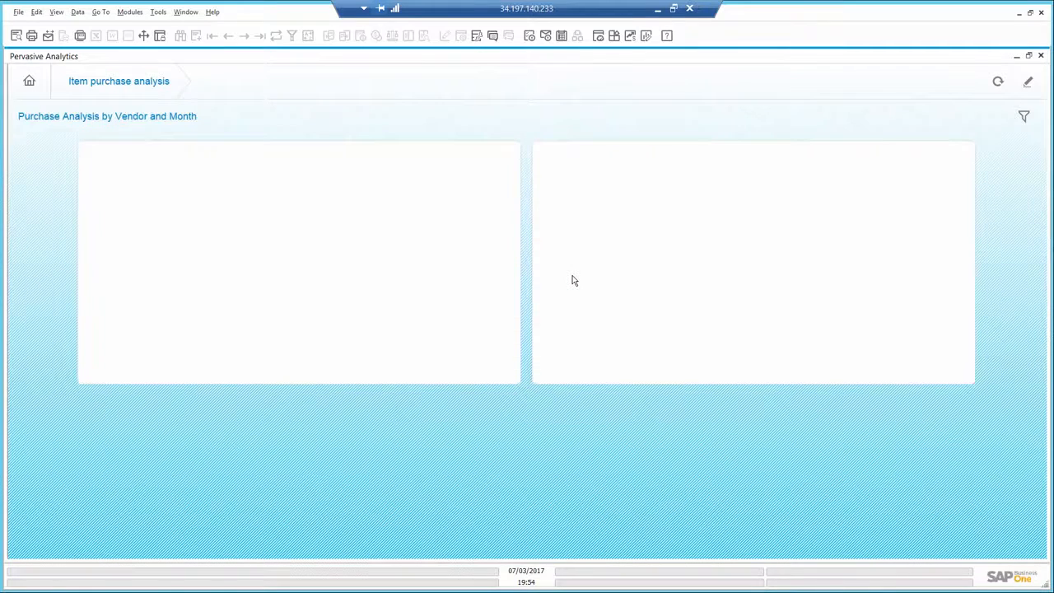
- Examine the item's purchases by vendor and its monthly ordering quantities for the current year, and close the analysis
mouse_move(416, 276)
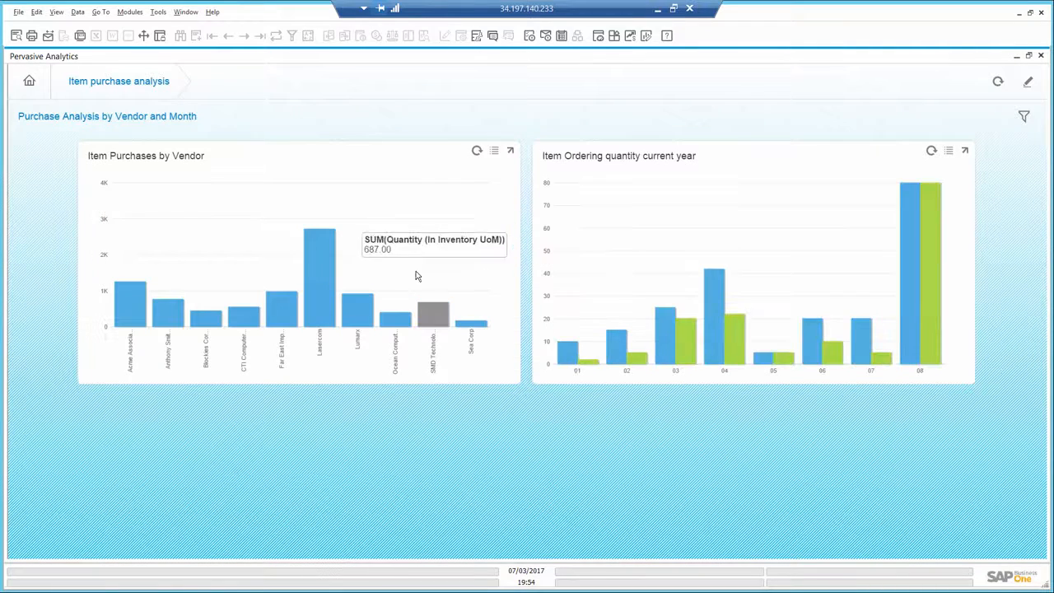
mouse_move(349, 292)
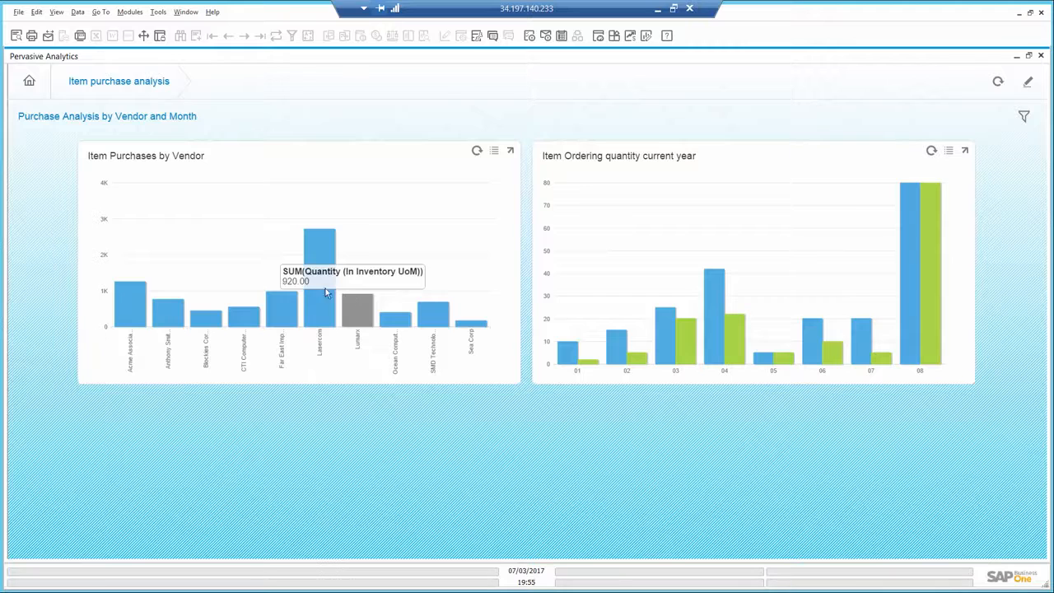
mouse_move(333, 311)
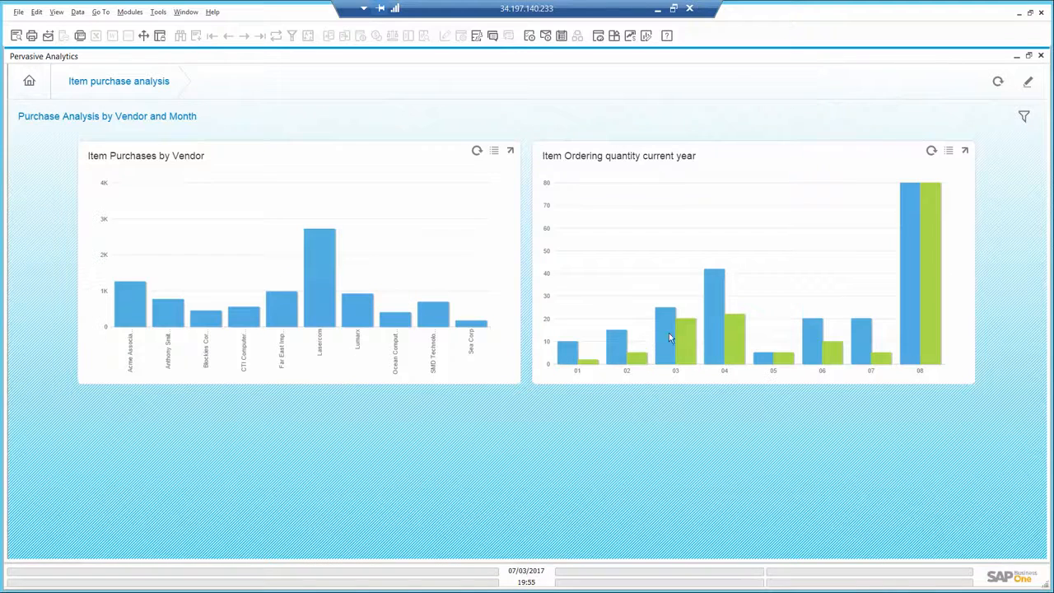
mouse_move(732, 331)
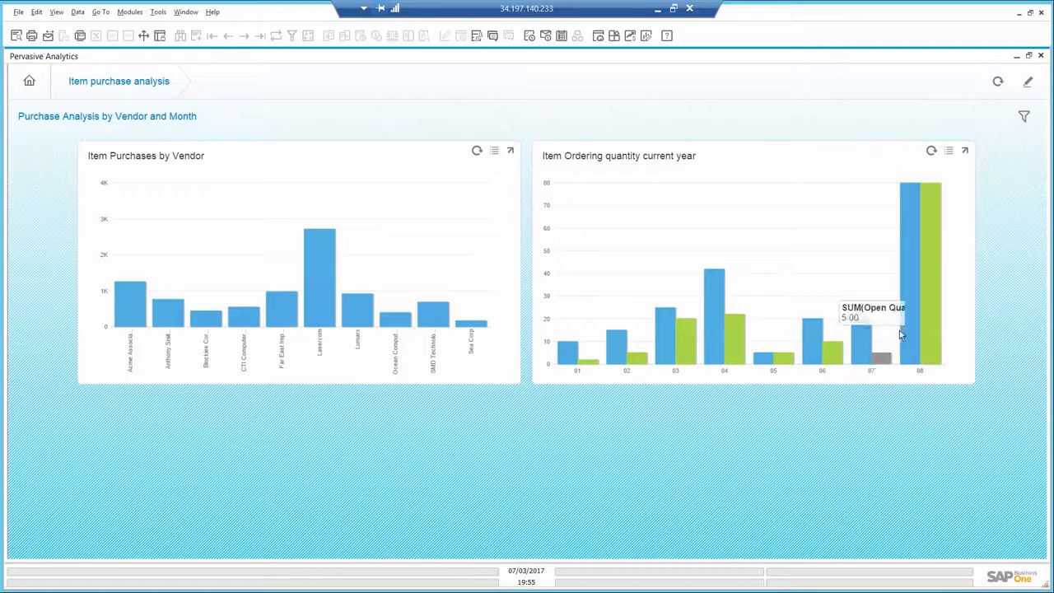
mouse_move(914, 327)
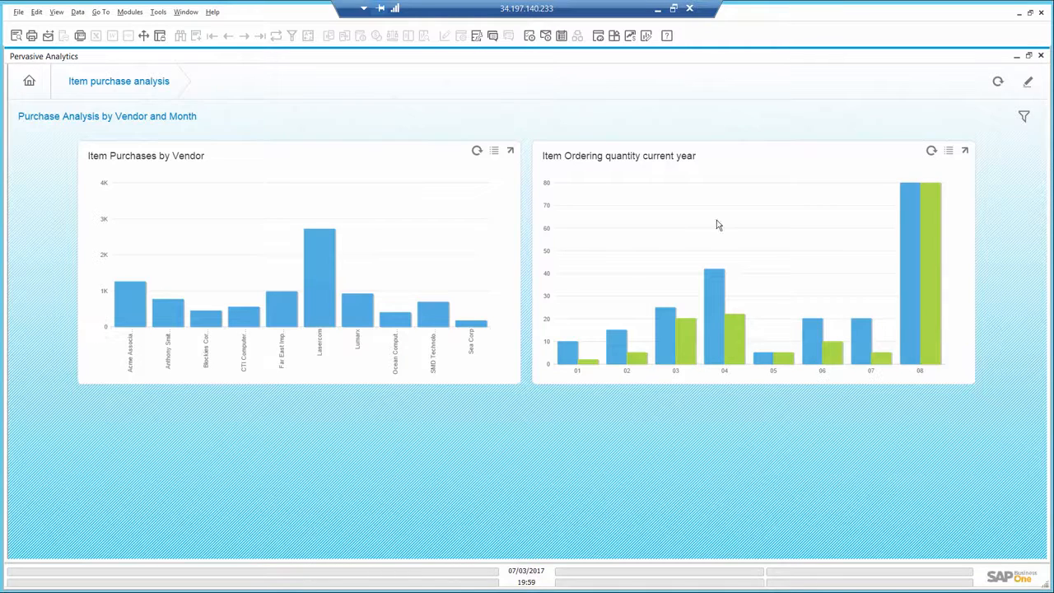
click(1040, 56)
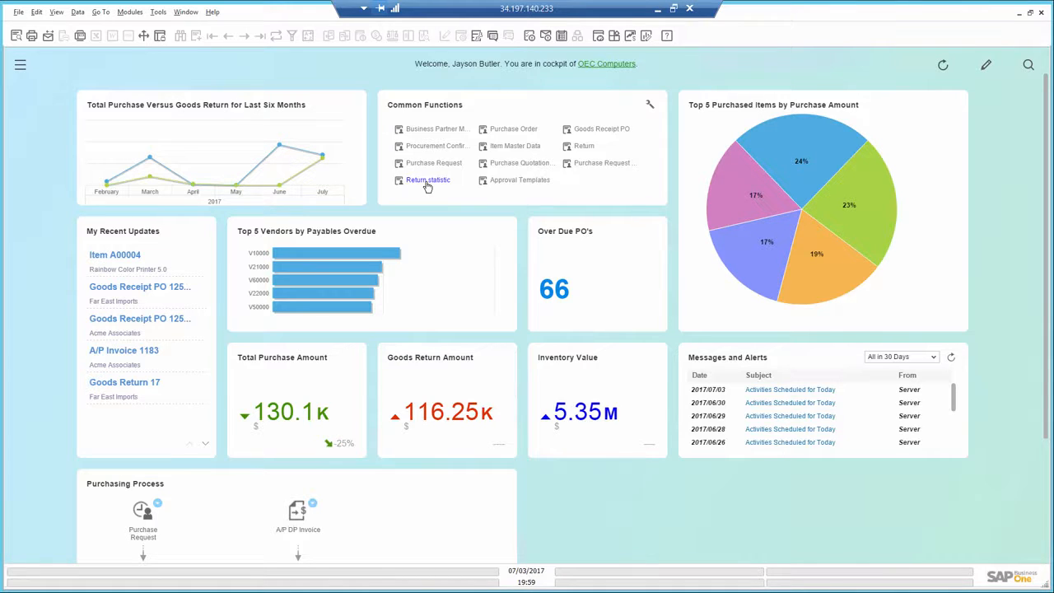
- Open the return statistic report in Excel and examine received and returned quantities, amounts and return percentages for each item group
click(1019, 14)
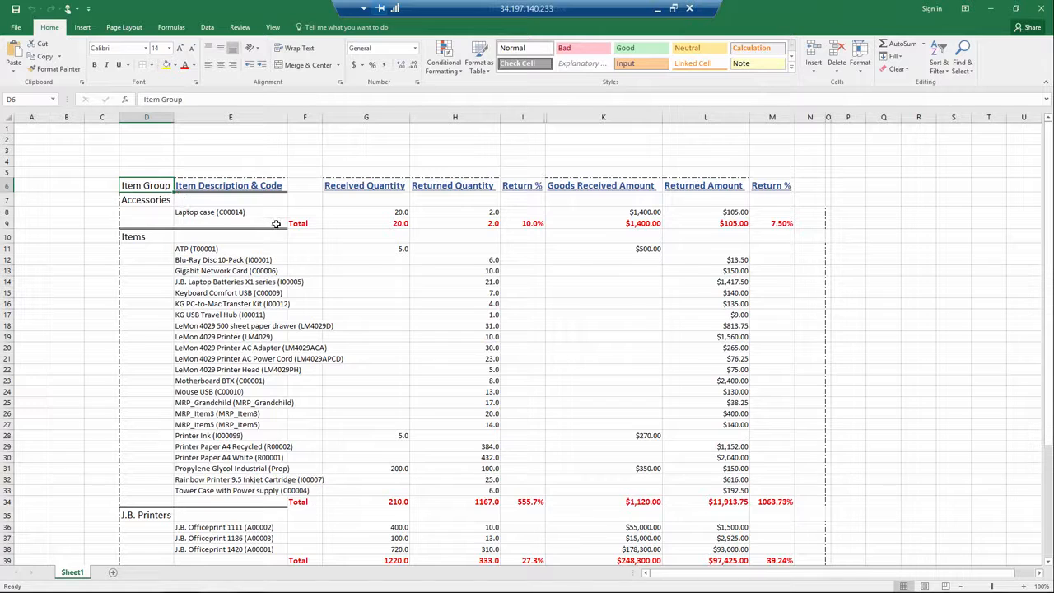
click(150, 199)
click(149, 239)
key(ctrl+Down)
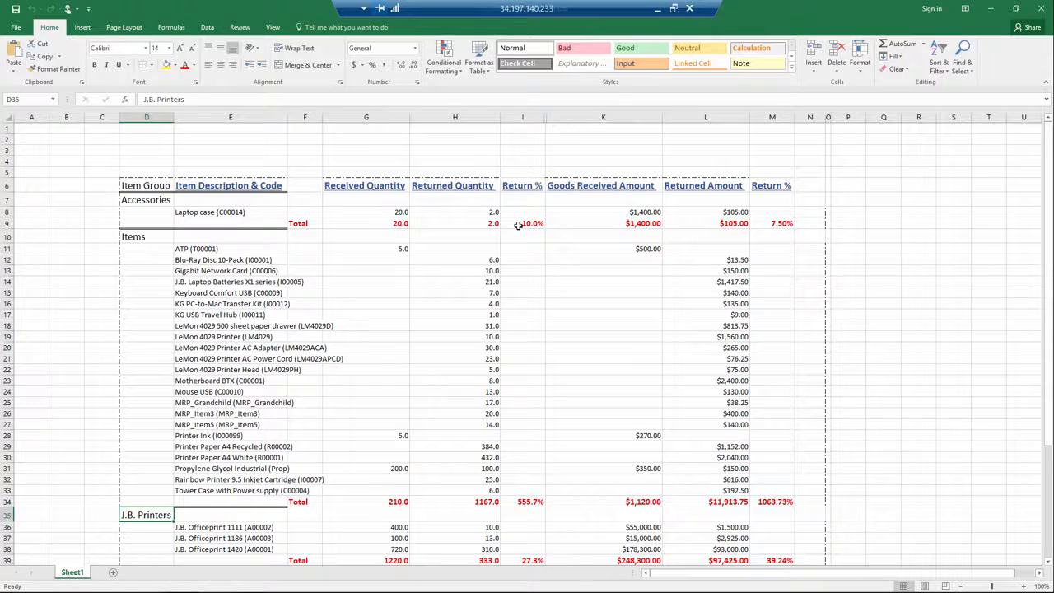
scroll(561, 333, down, 2)
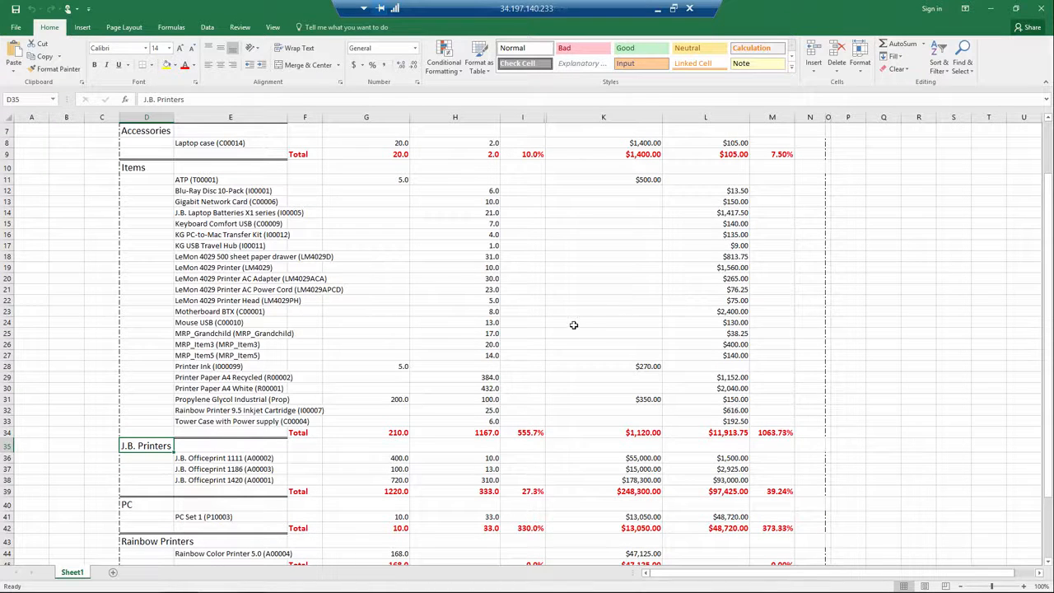
scroll(761, 436, down, 2)
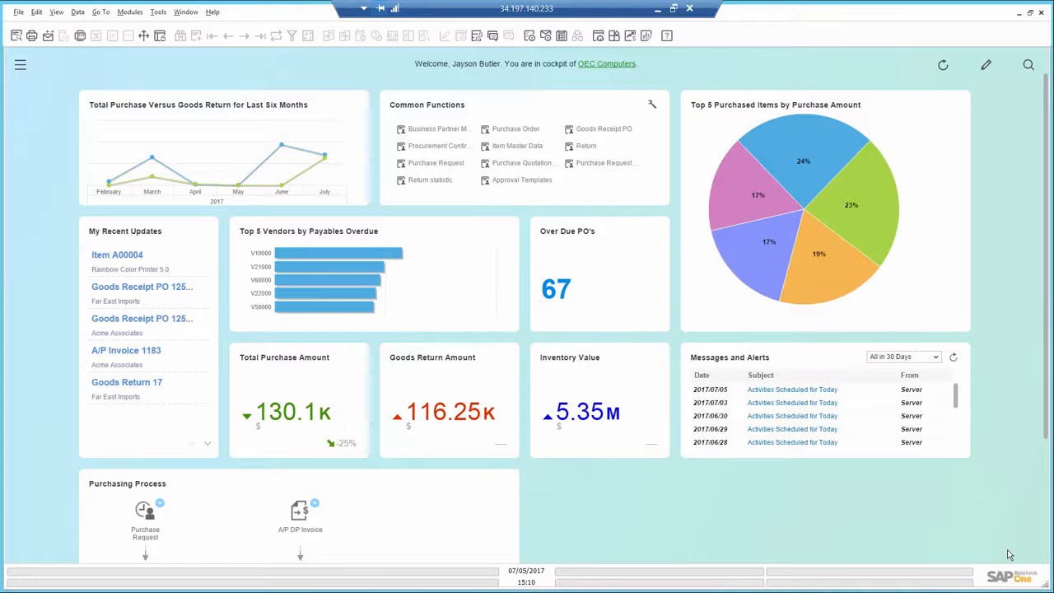
- Open the approval templates setup for a new template and set the first originator row's department to Purchase
click(516, 182)
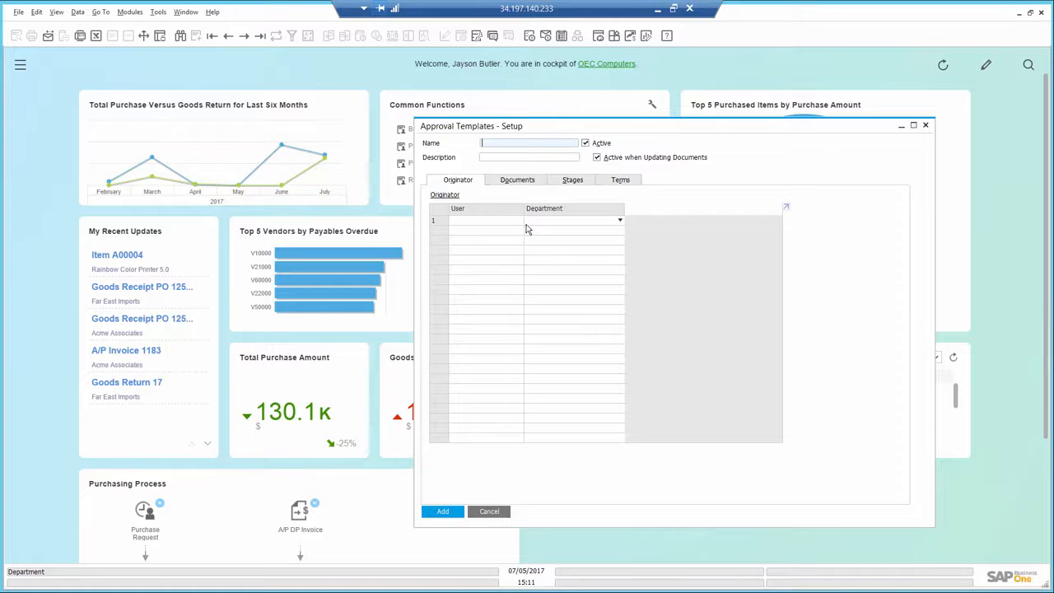
click(618, 222)
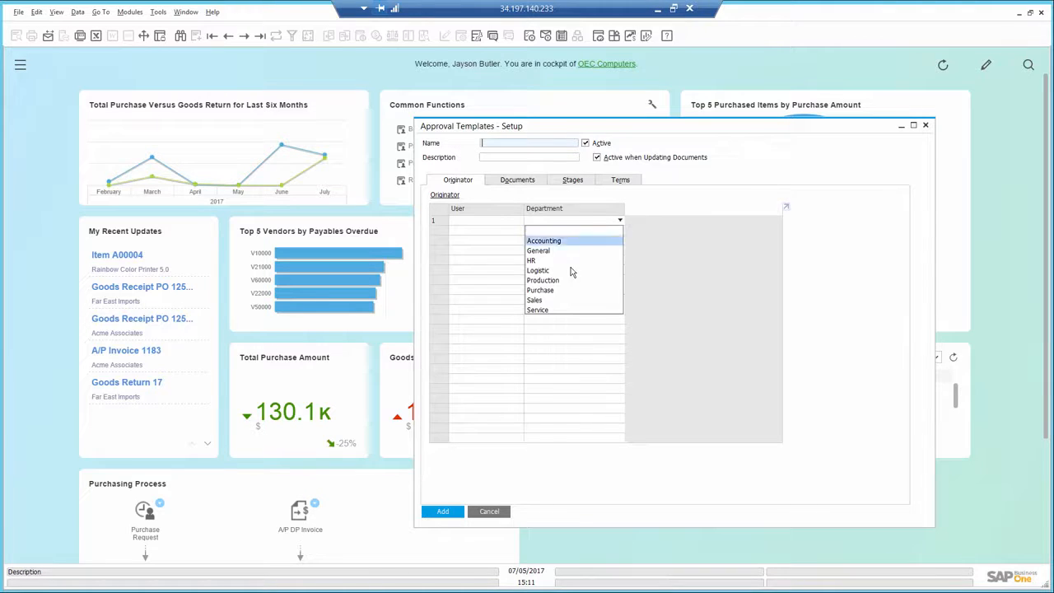
click(565, 292)
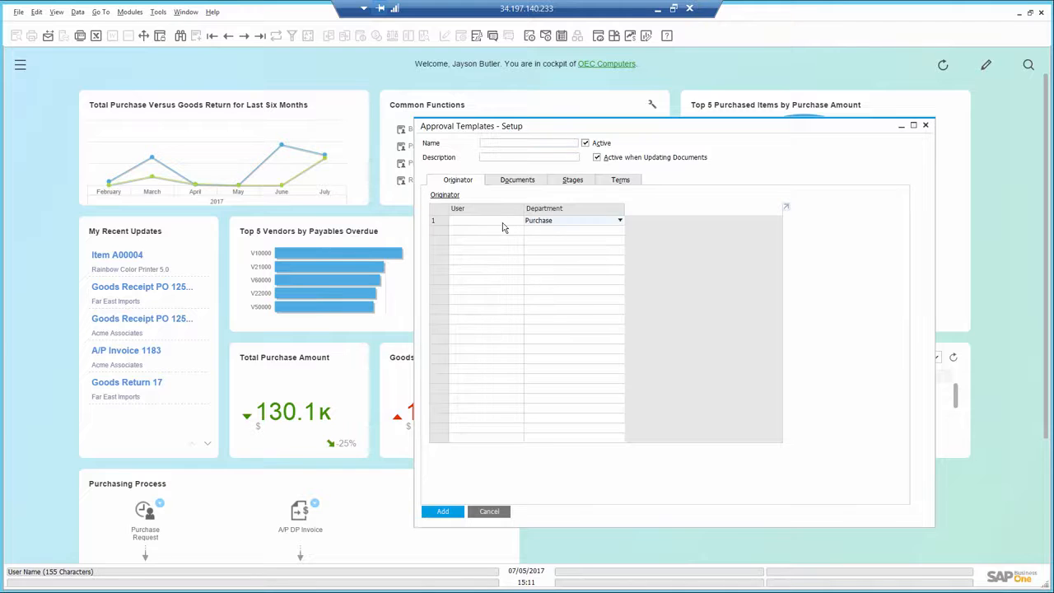
- Add all four users of the Purchase department as originators of the approval template
click(503, 228)
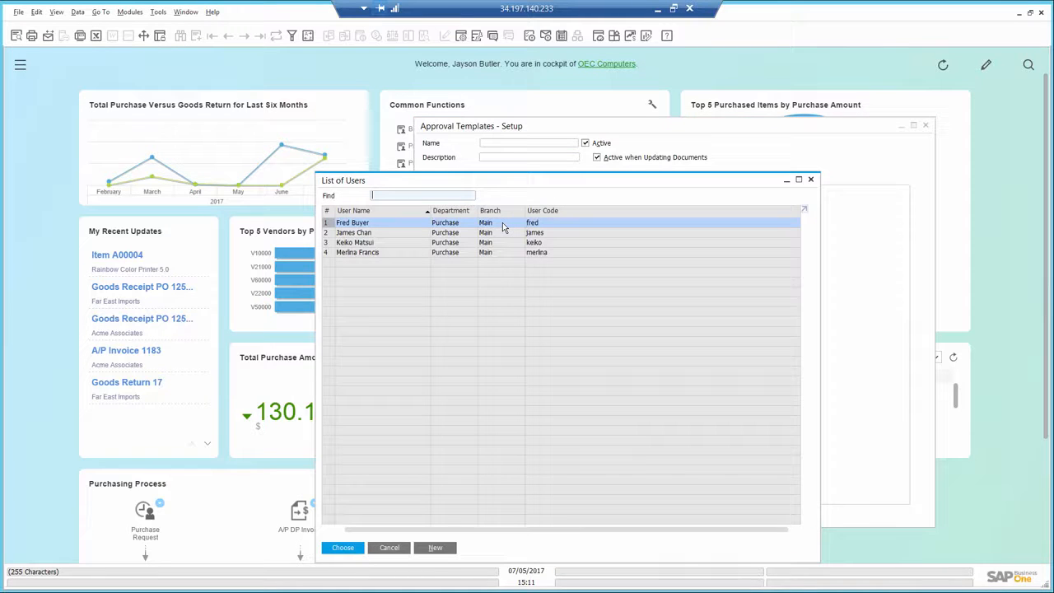
key(shift+Down)
key(shift+Down)
key(shift+Down)
key(Return)
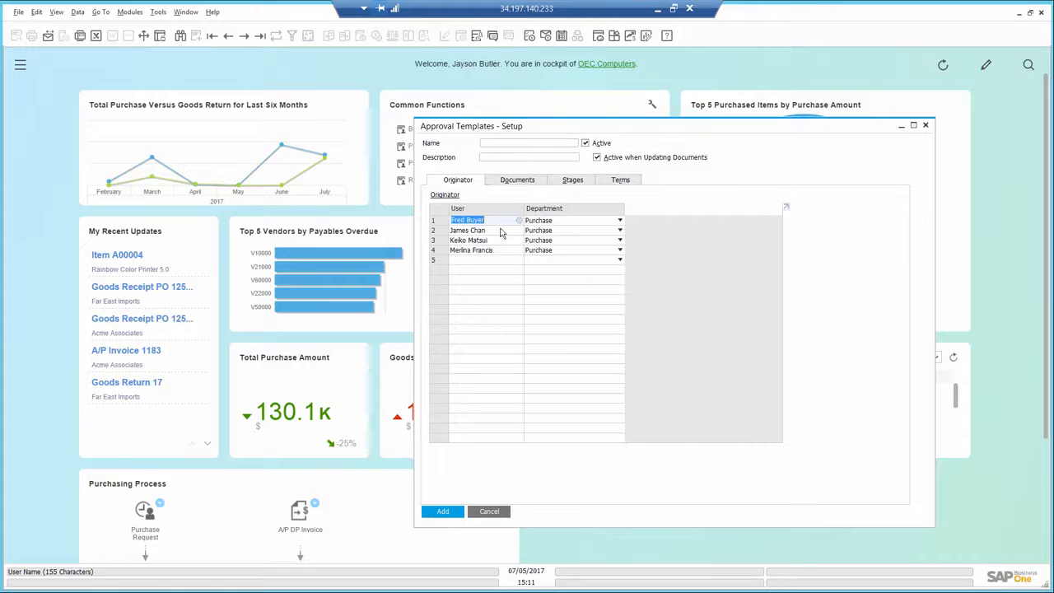
- Apply the approval template to internal requisitions with the Purchase Request document enabled
click(522, 181)
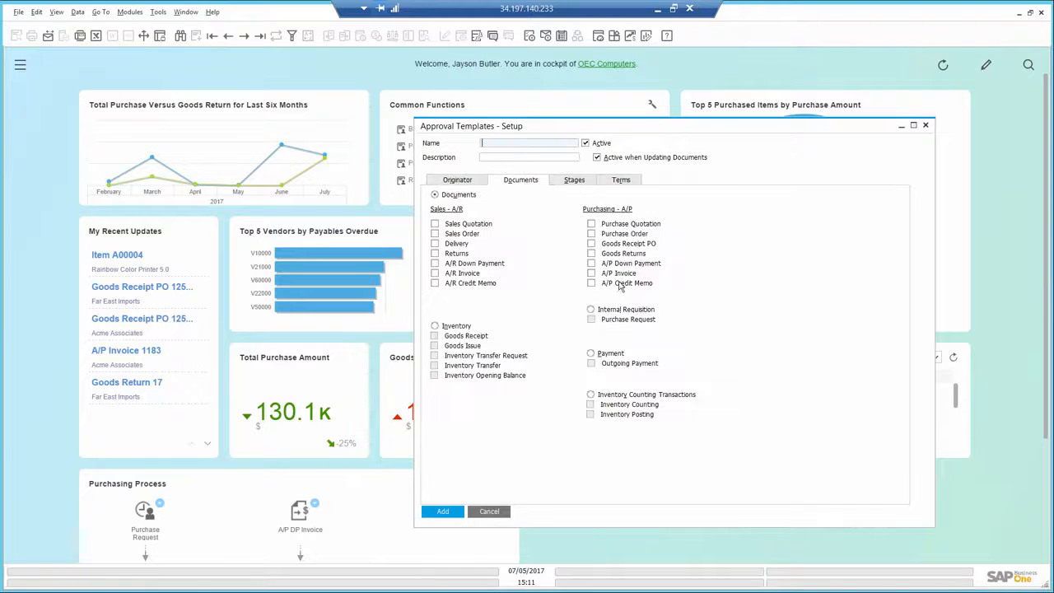
click(592, 311)
click(592, 319)
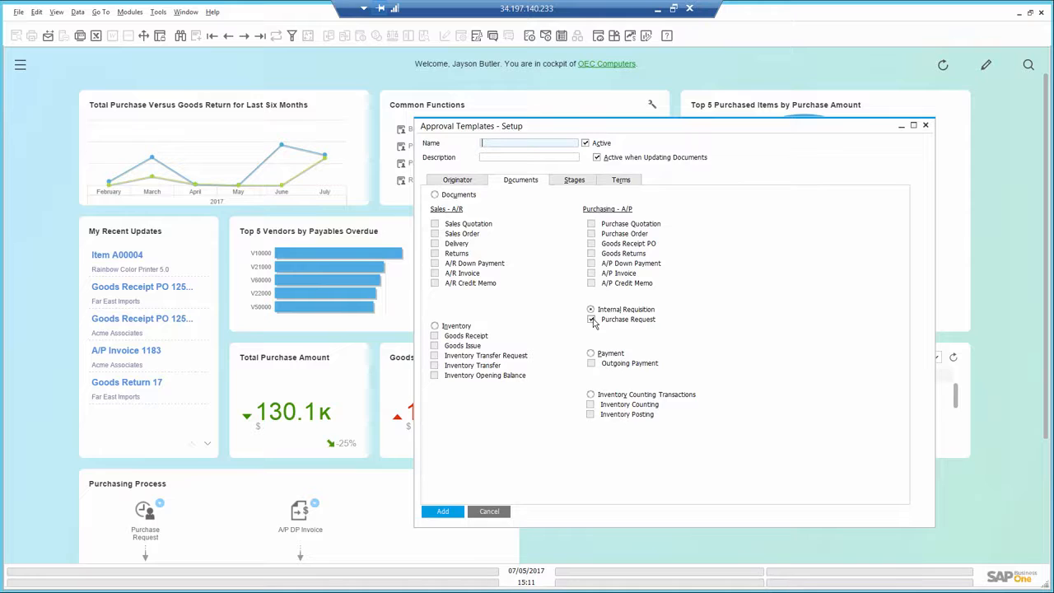
- Add the Internal Requisition confirmation level as the template's first approval stage
click(574, 182)
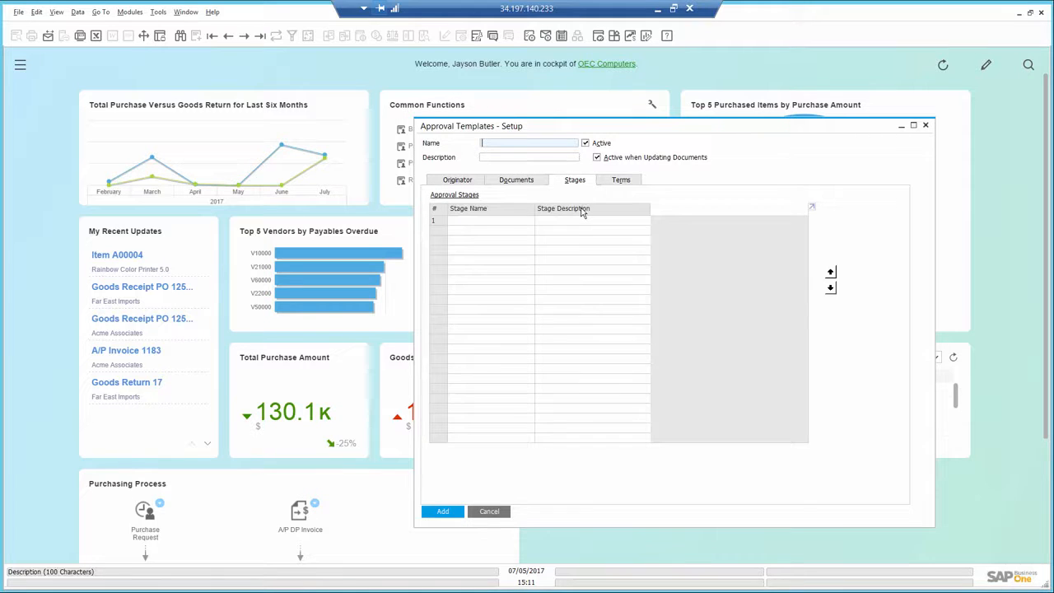
click(498, 220)
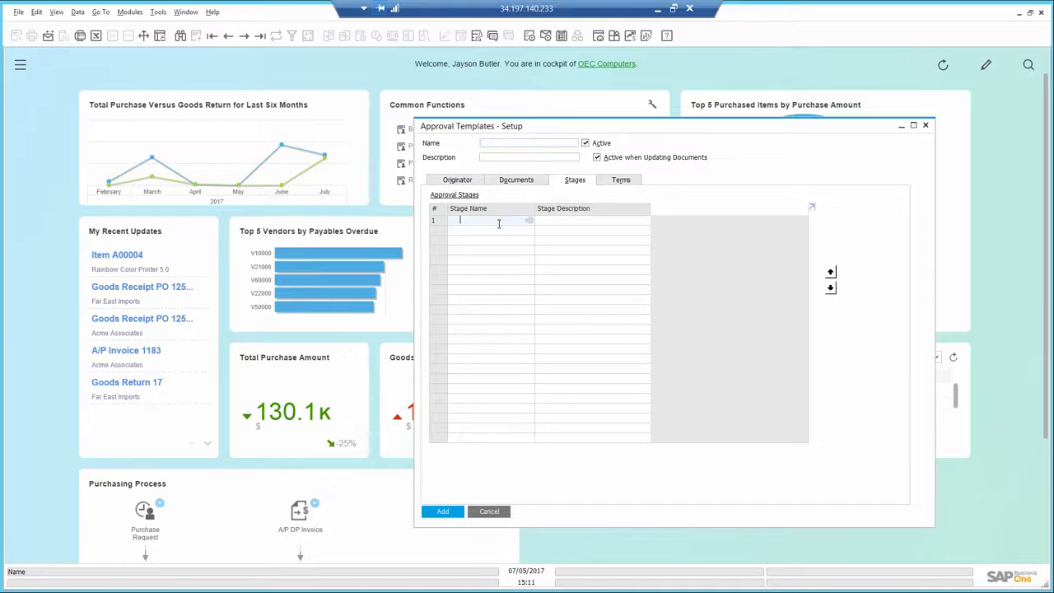
click(529, 222)
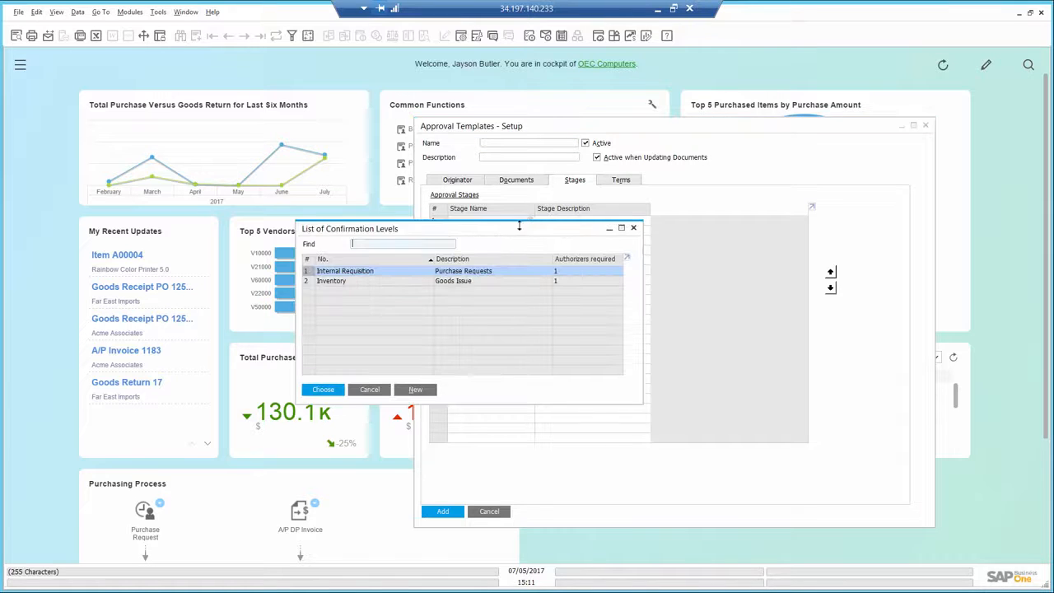
double_click(390, 274)
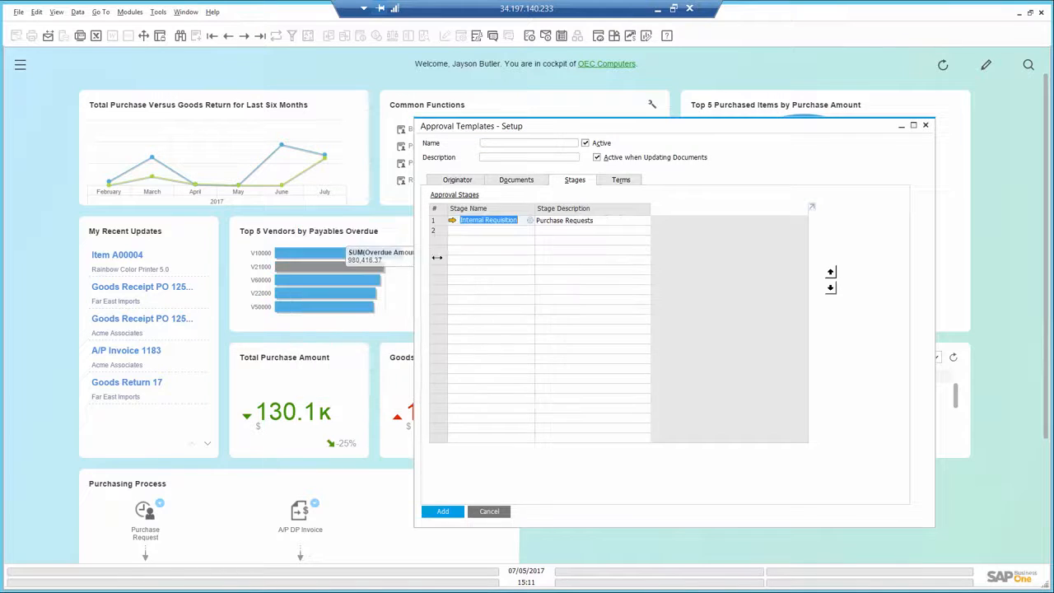
- Review the Internal Requisition stage's approval settings and the conditional terms available for launching the approval procedure
click(452, 221)
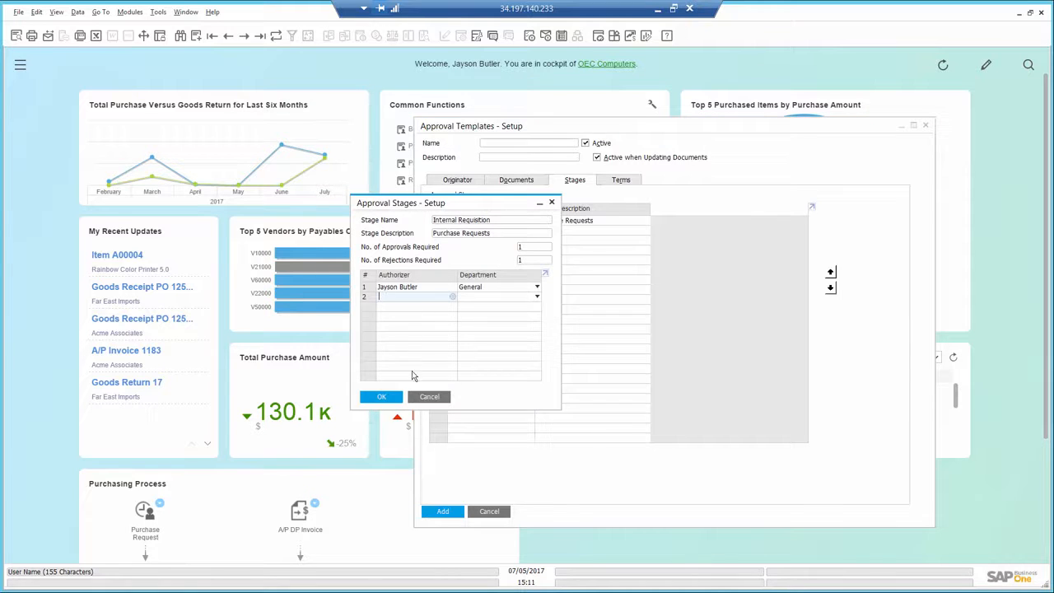
click(429, 397)
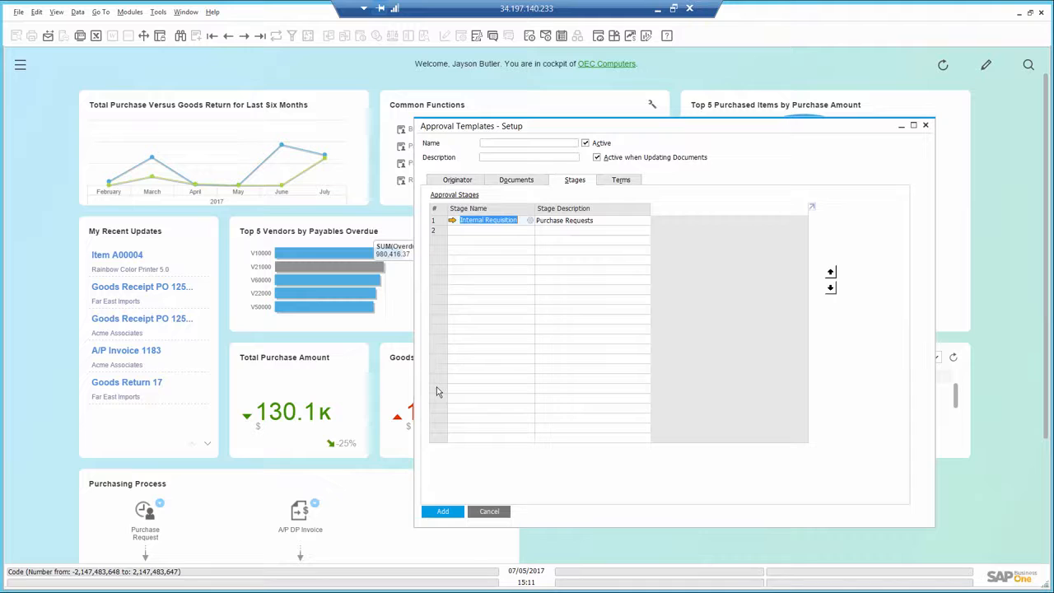
click(621, 181)
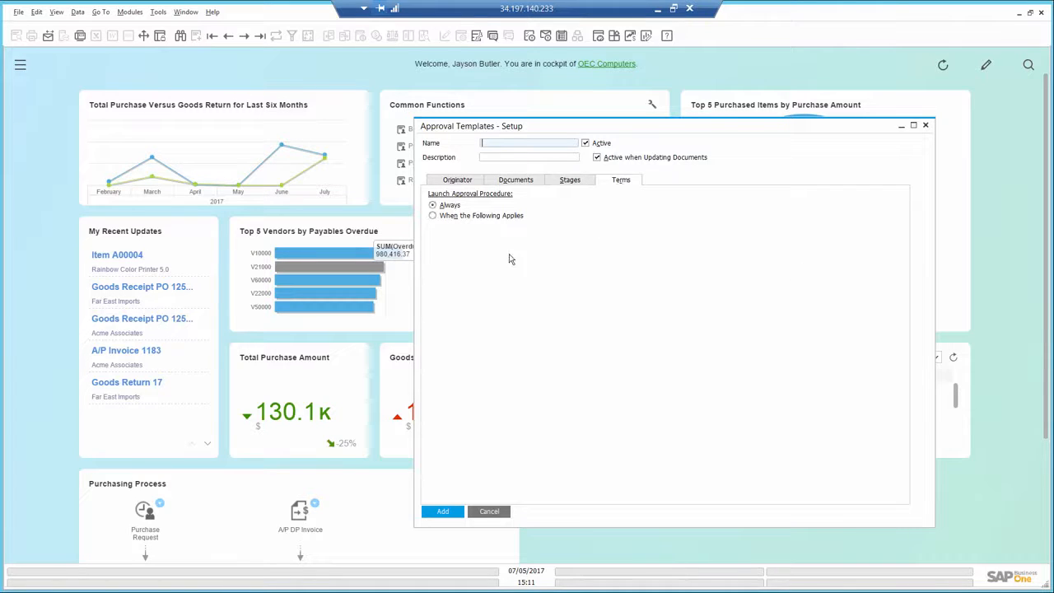
click(432, 218)
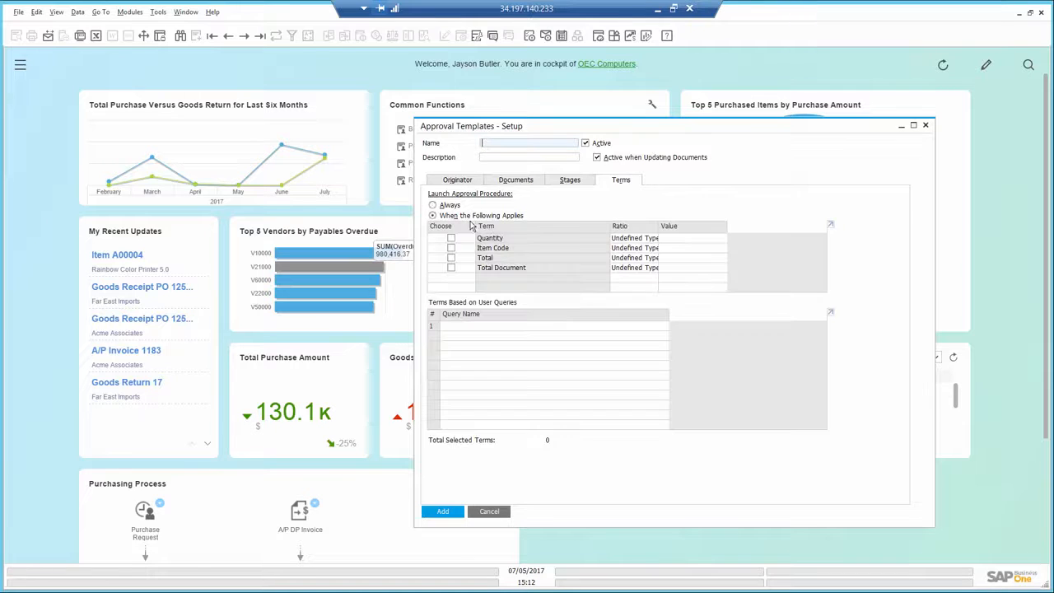
click(432, 206)
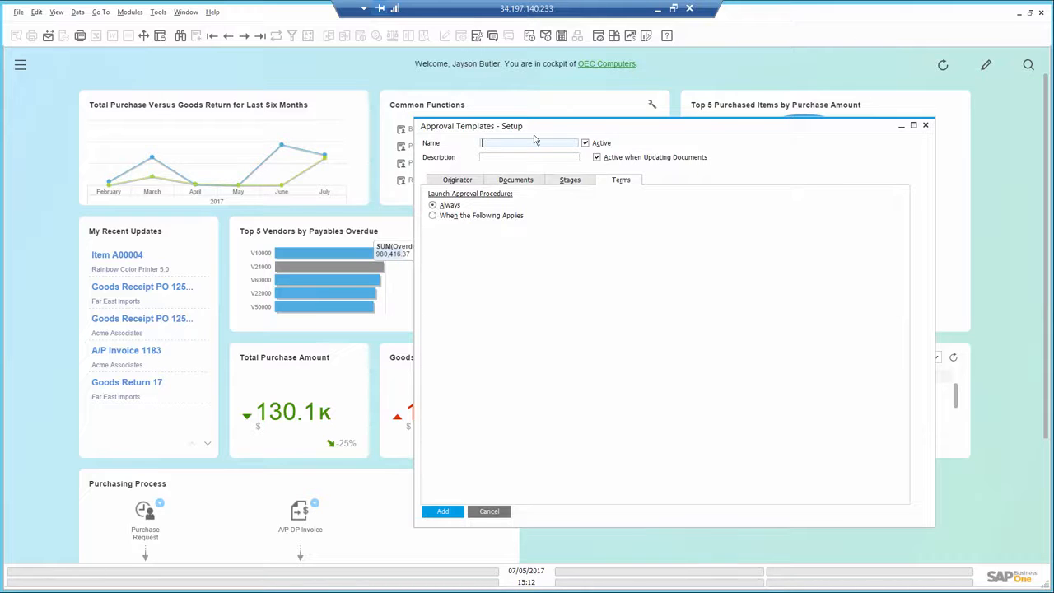
- Name the approval template "Purchase request app", describe it as "Purchase request approval", add it and close the setup
text(Purchase request app)
key(Tab)
text(Purchase request approval)
click(442, 511)
click(491, 510)
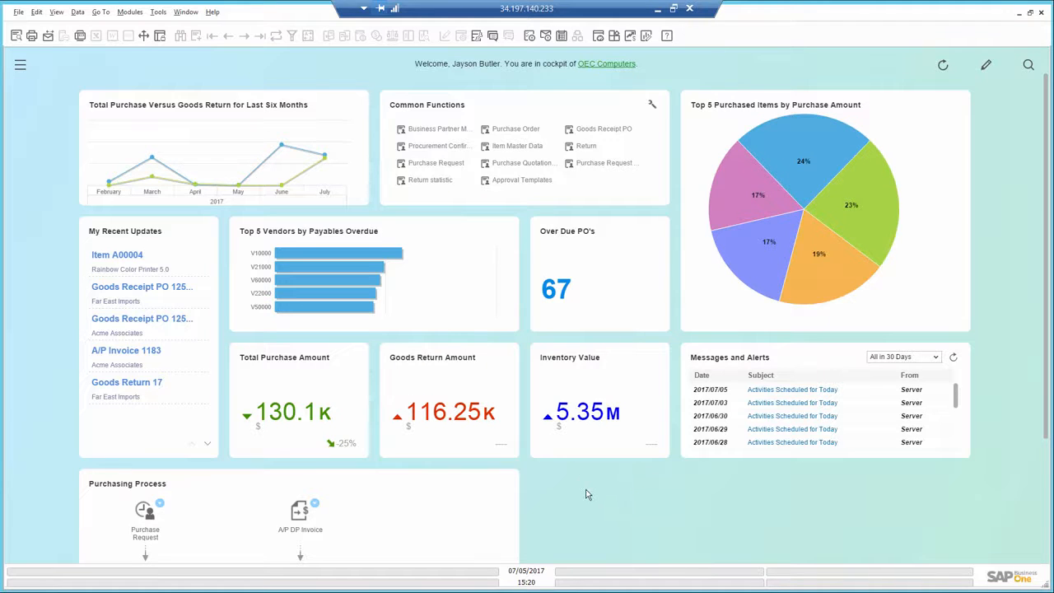
- Start the purchase quotation generation wizard from the common functions and load the existing New Printer parameter set
click(515, 164)
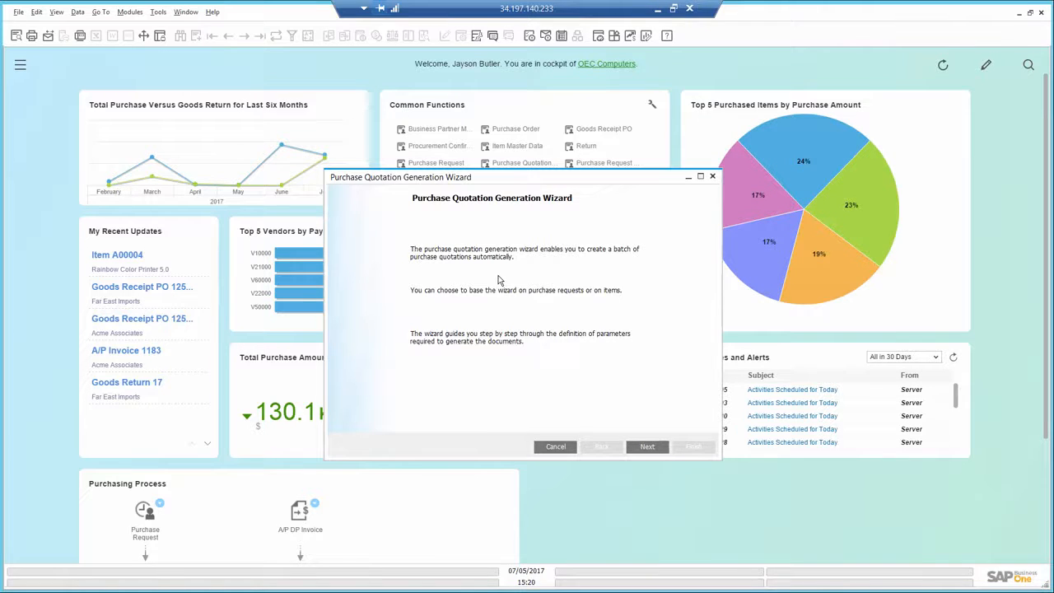
click(647, 446)
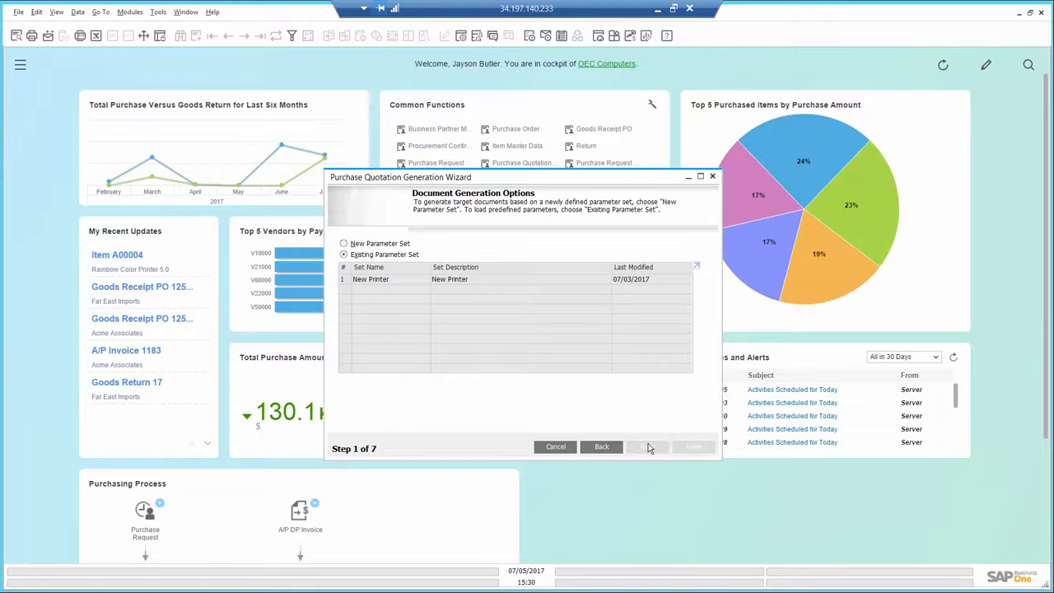
click(363, 280)
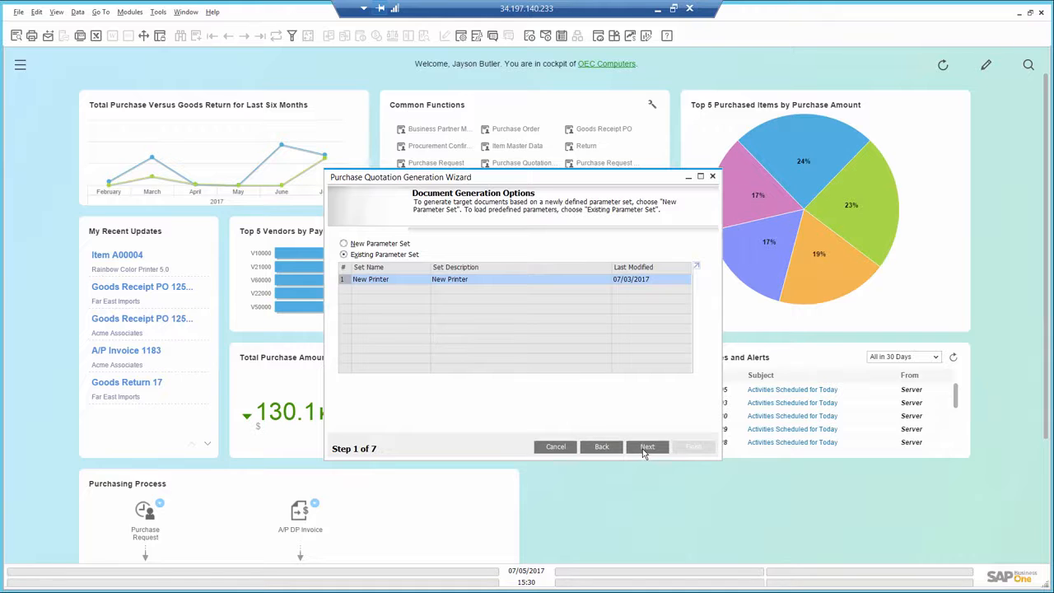
click(647, 449)
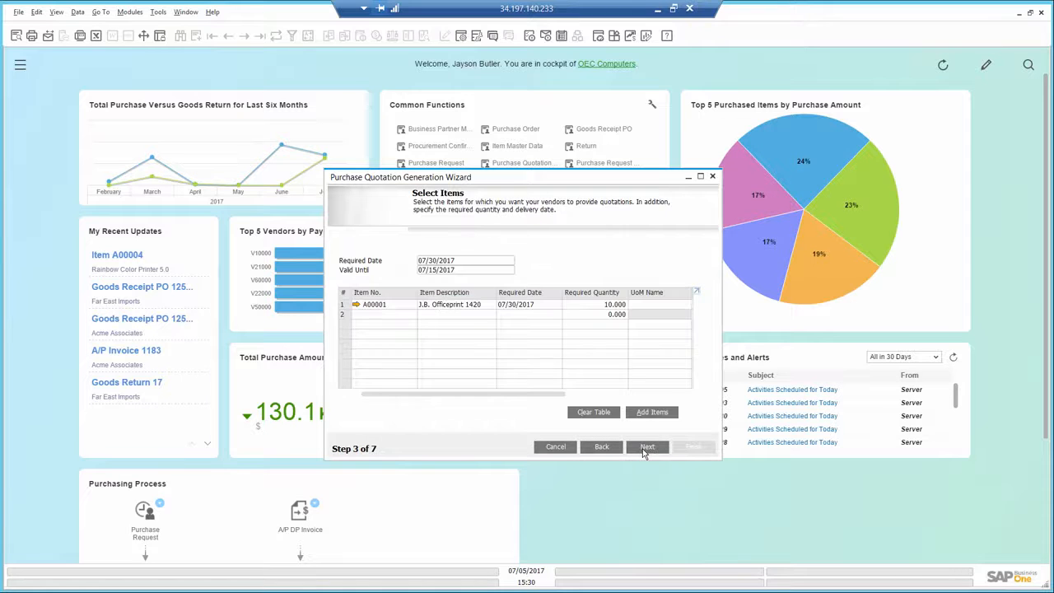
- Check the quotation dates and the item's required quantity, and proceed through the vendor line items and preview to the save and execute options
click(470, 264)
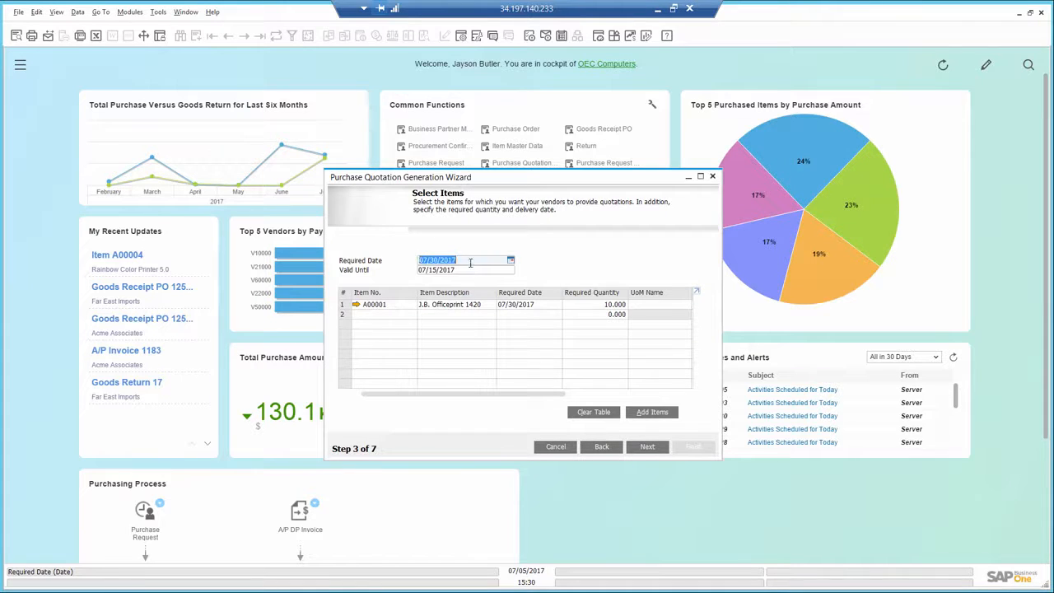
click(471, 269)
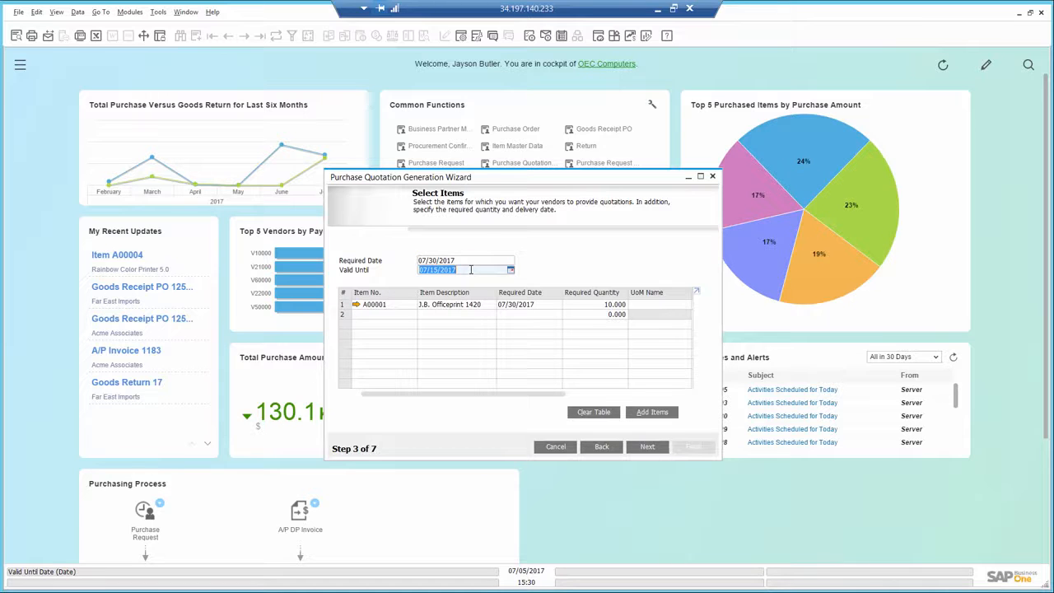
click(601, 306)
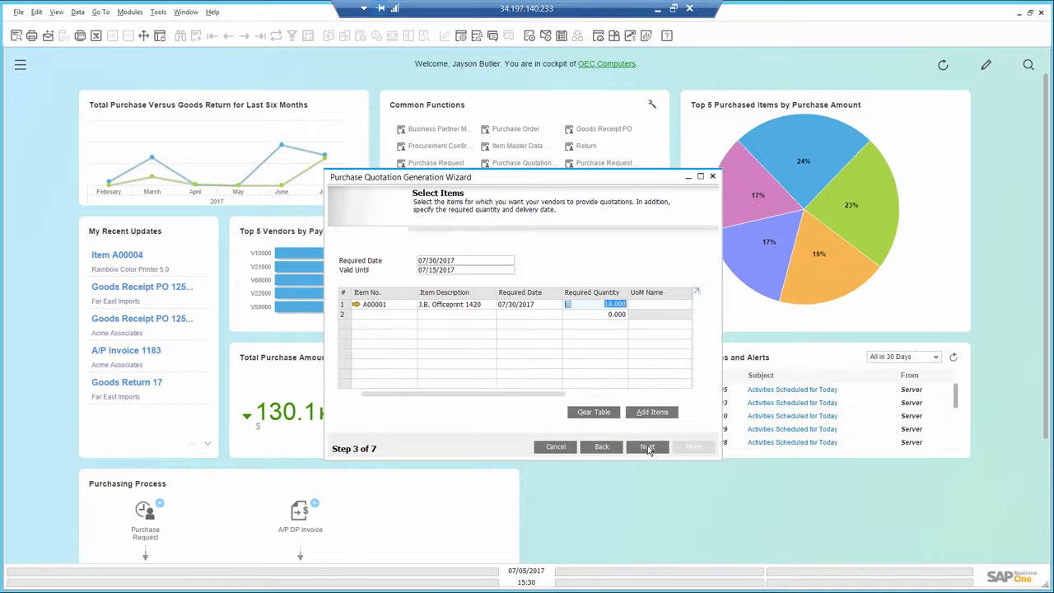
click(648, 446)
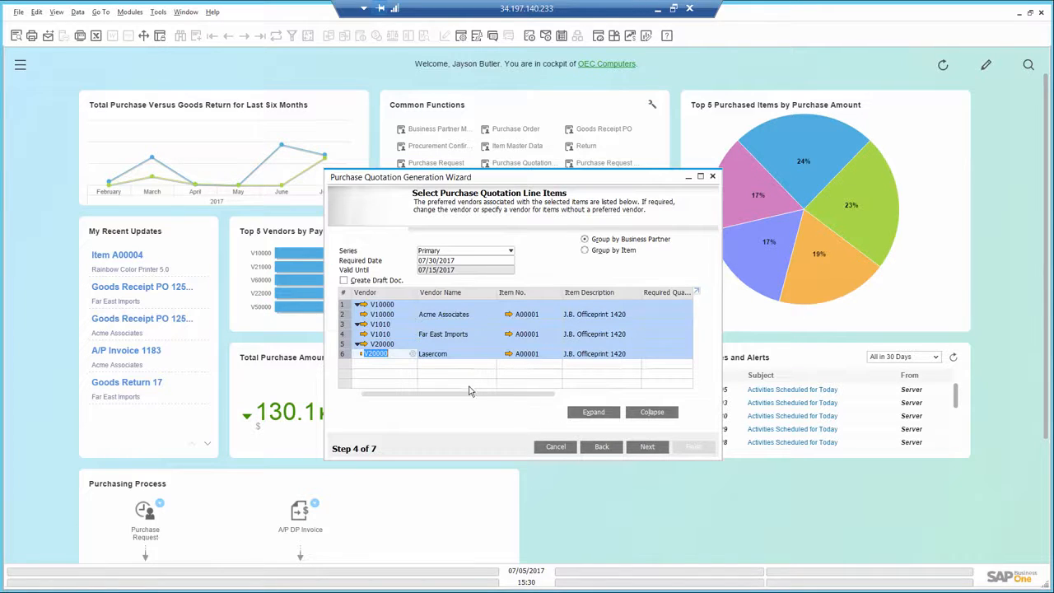
click(646, 449)
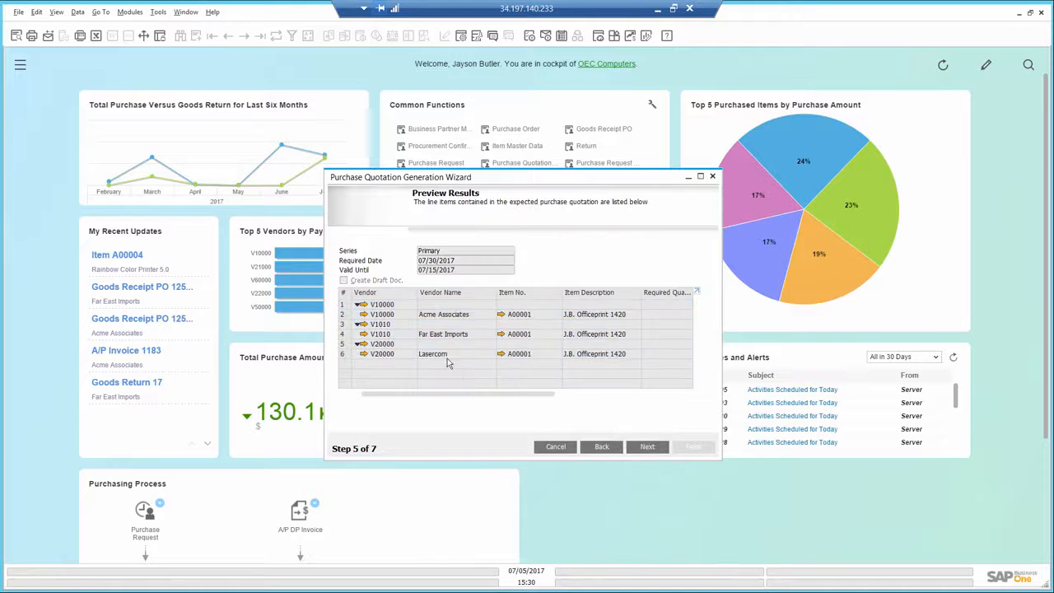
click(646, 448)
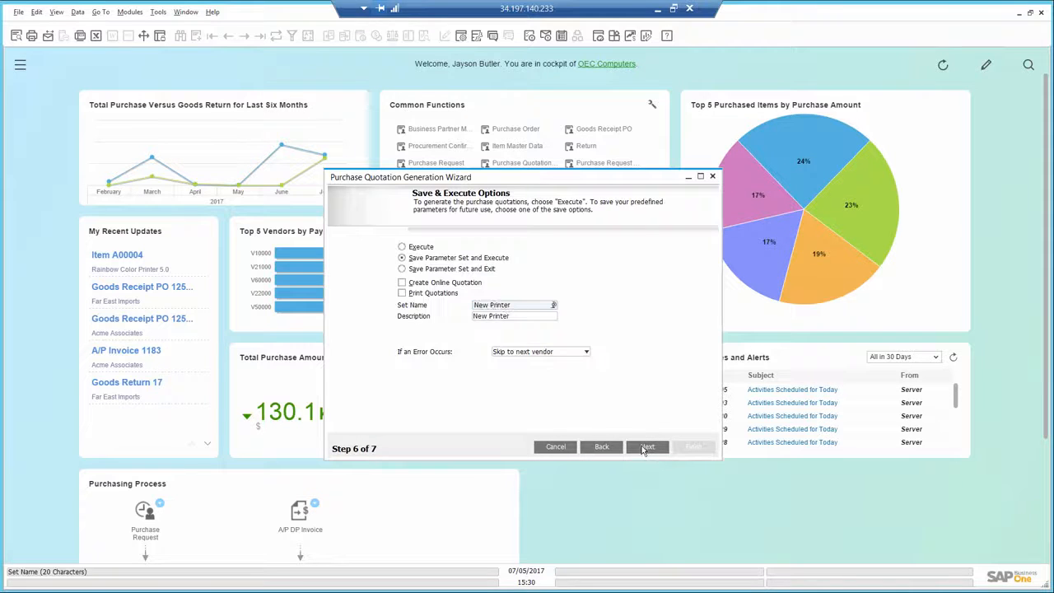
- Run the wizard with Save Parameter Set and Execute to generate the vendors' purchase quotations
click(403, 283)
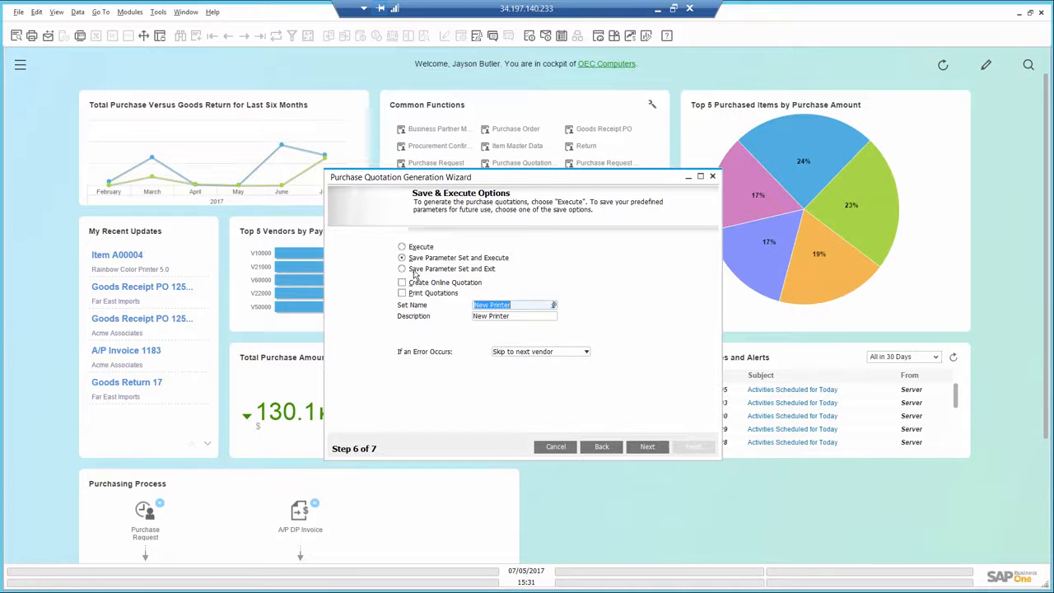
click(647, 446)
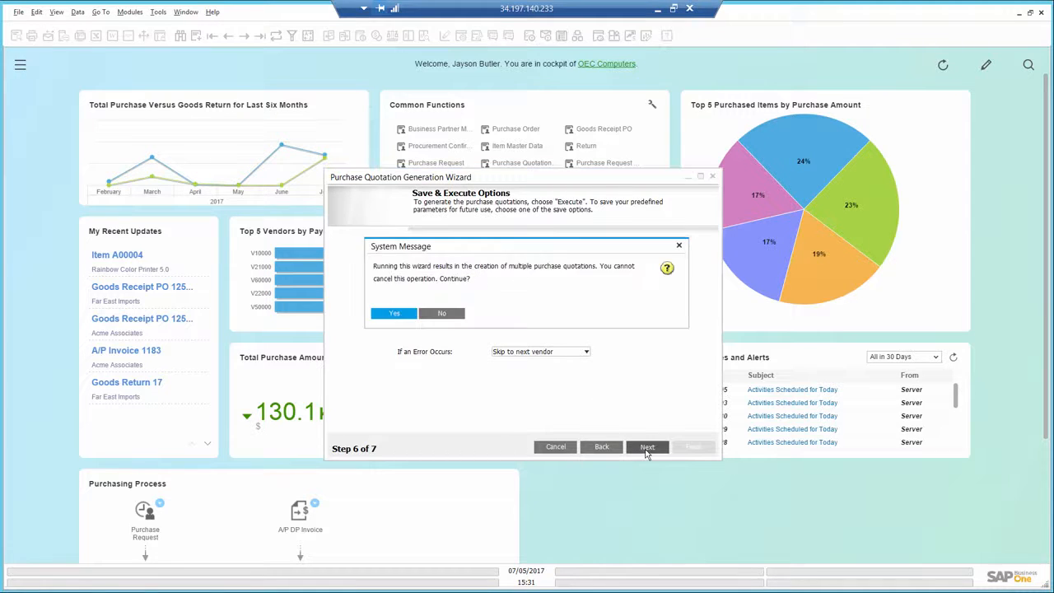
click(400, 318)
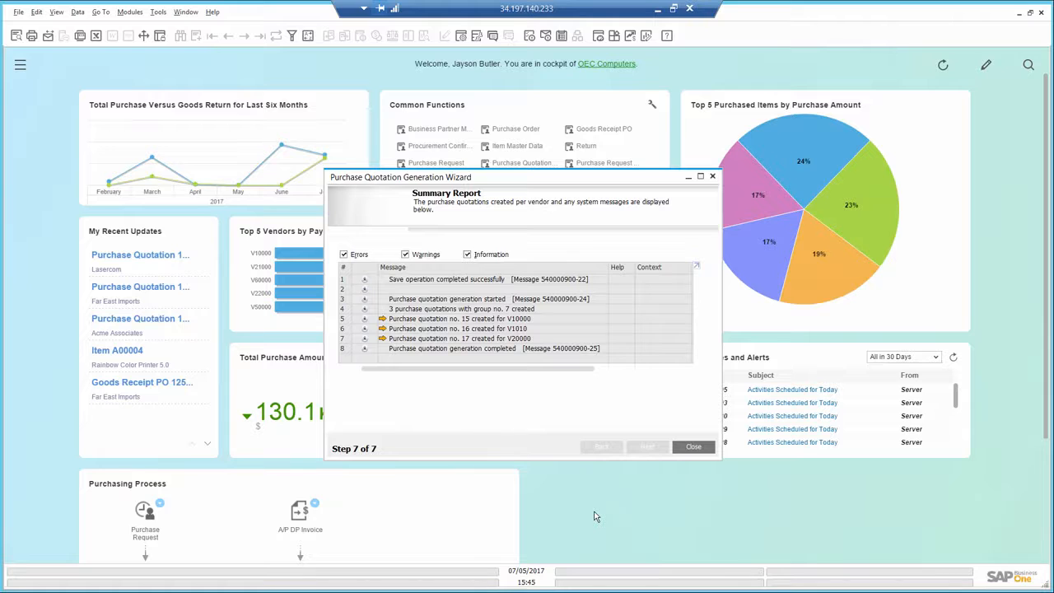
- Record Acme Associates' quotation for item A00001 with quoted date 07/30/2017, quoted quantity 10 and unit price $300, and save it
click(382, 318)
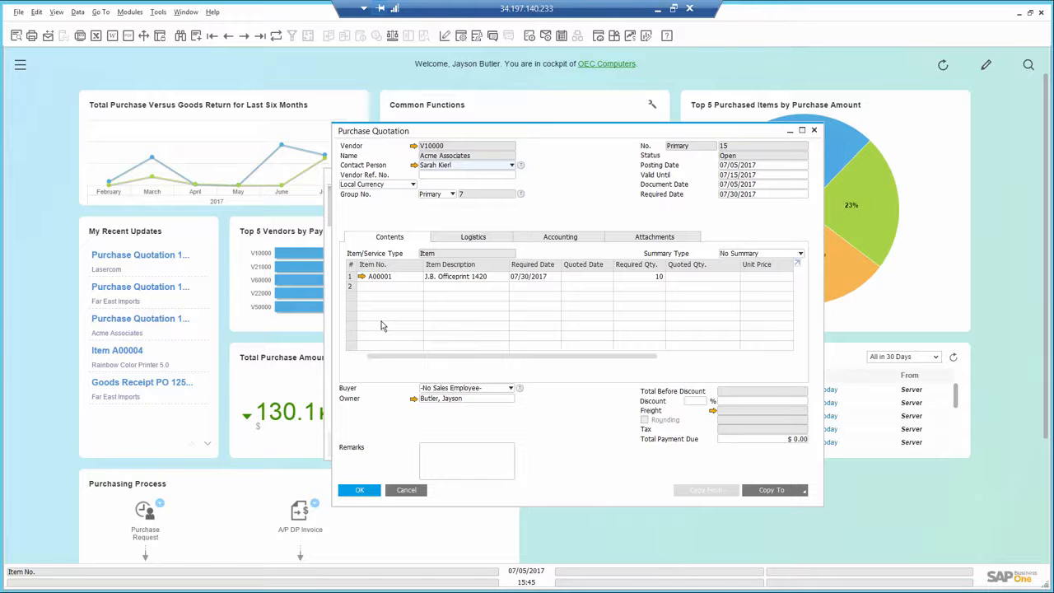
click(580, 279)
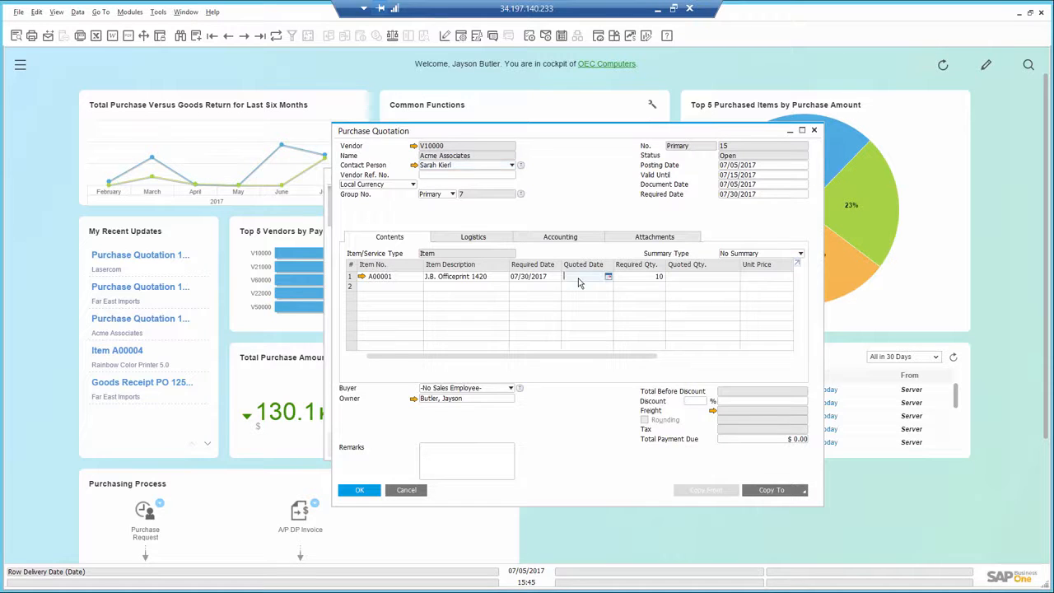
text(30)
key(Tab)
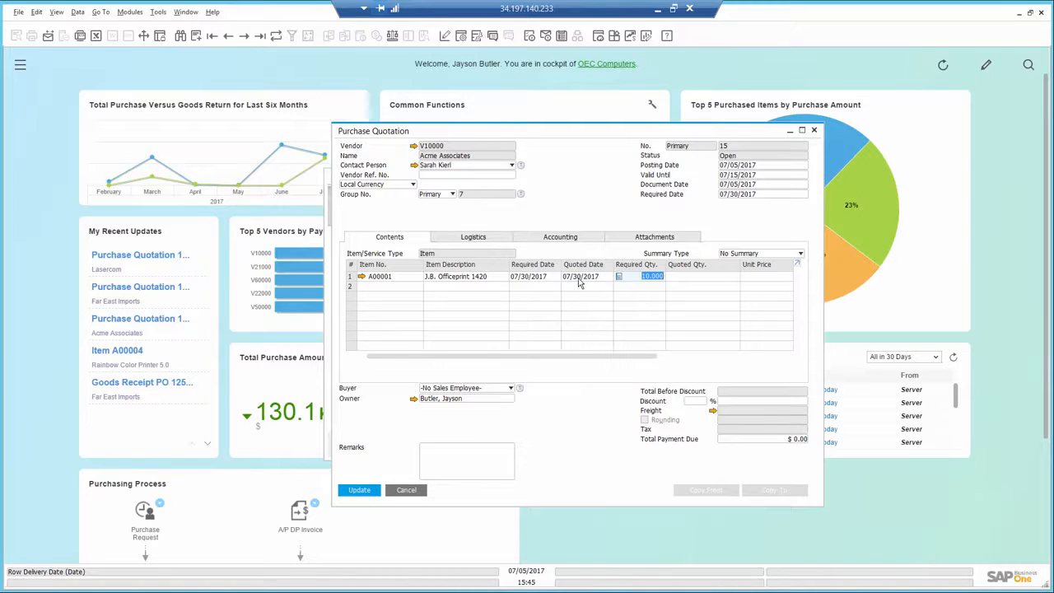
key(Tab)
text(10)
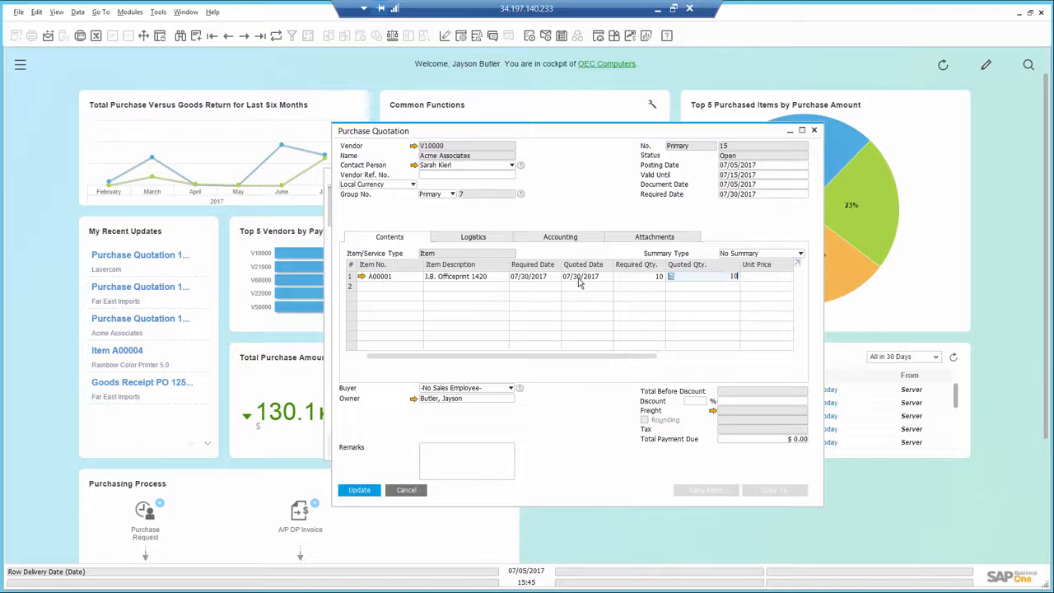
key(Tab)
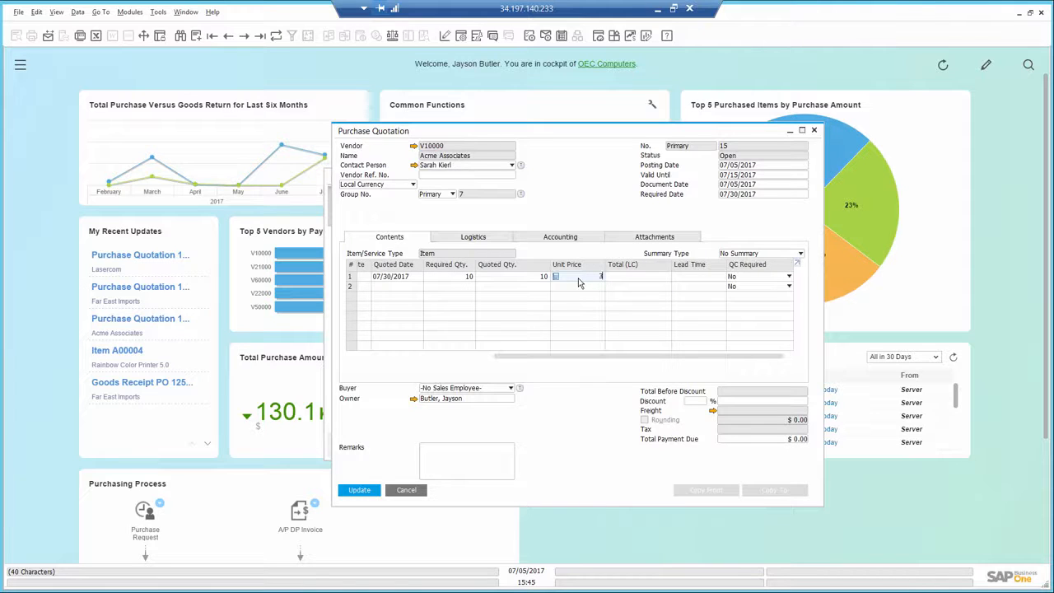
text(300)
click(366, 492)
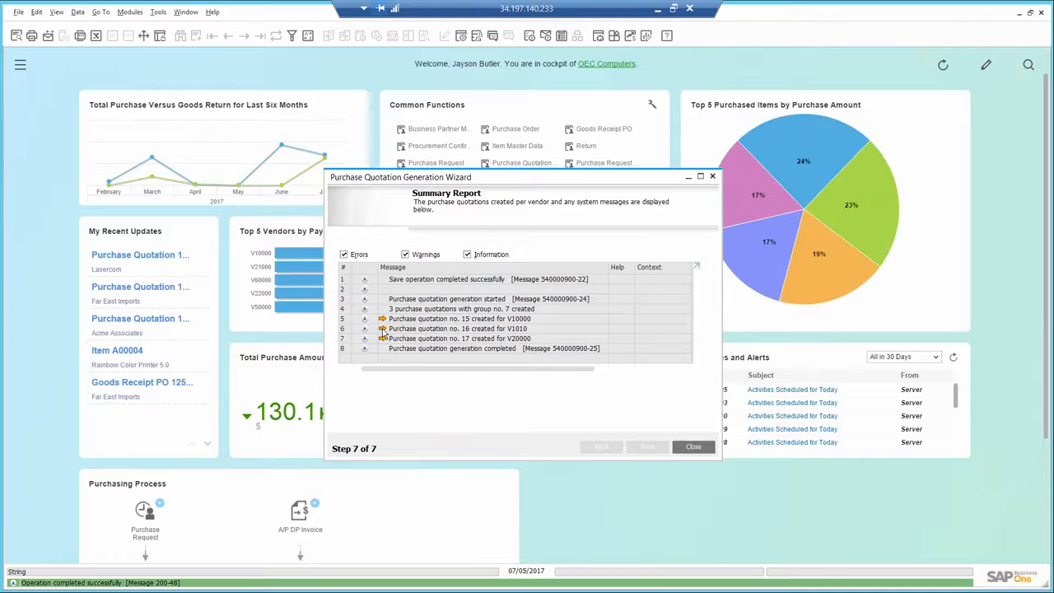
- Record Far East Imports' quotation for item A00001 with quoted date 07/30/2017, quoted quantity 8 and unit price $280, and save it
click(382, 330)
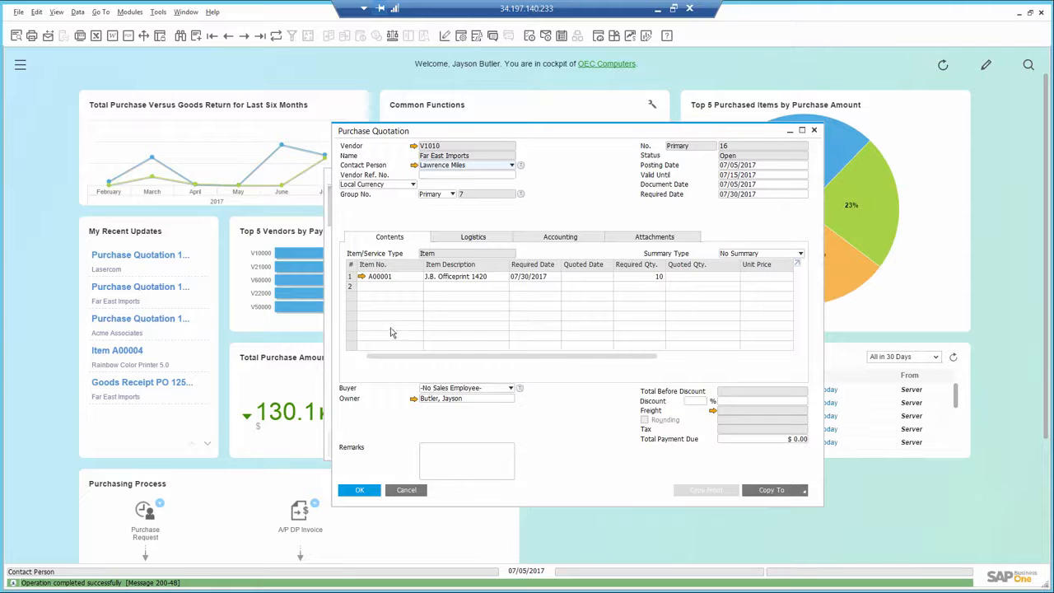
click(574, 278)
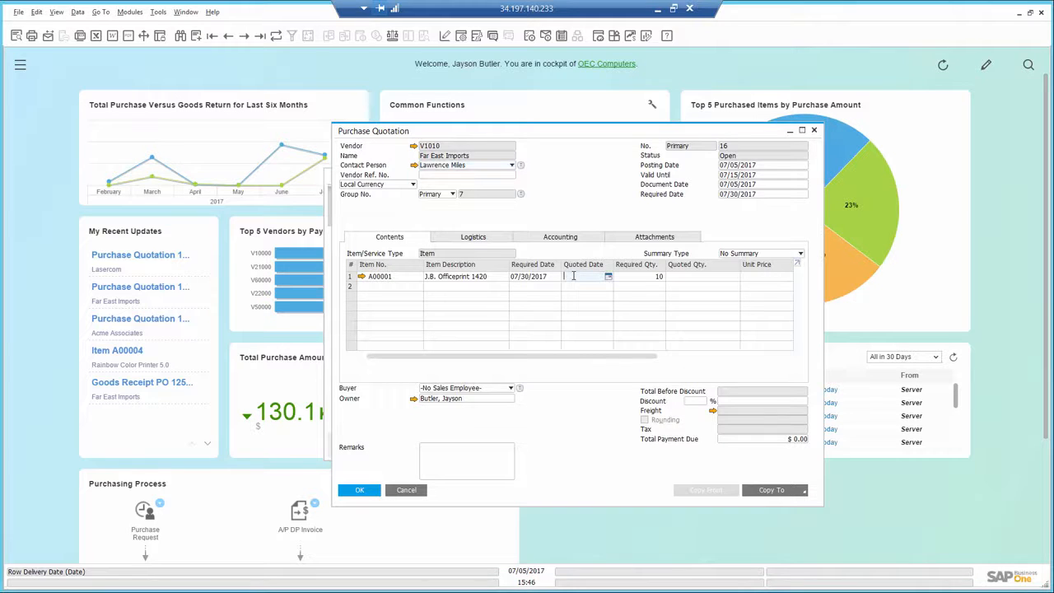
text(30)
key(Tab)
key(Tab)
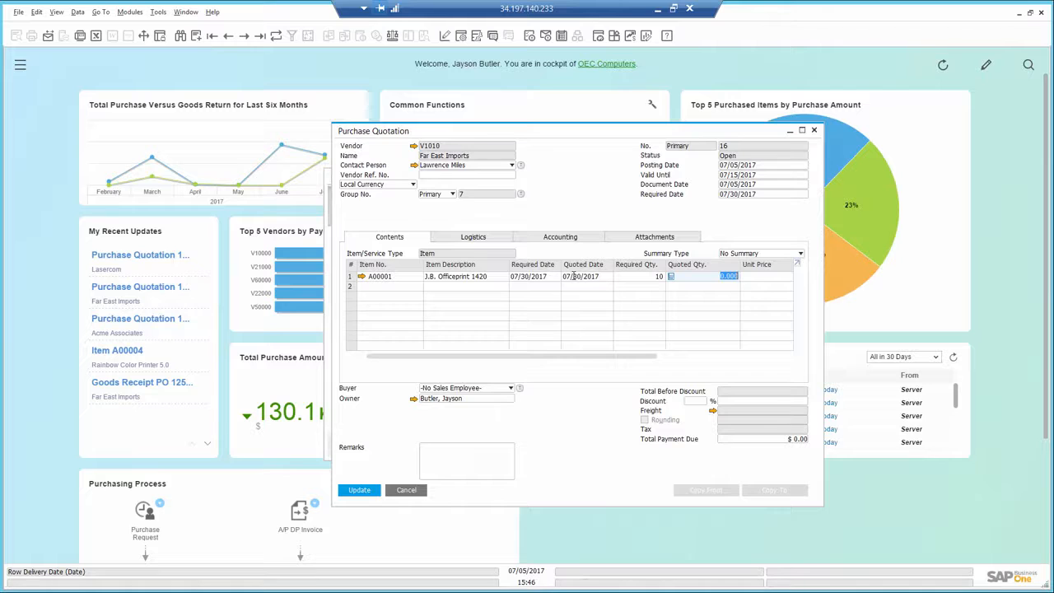
text(8)
key(Tab)
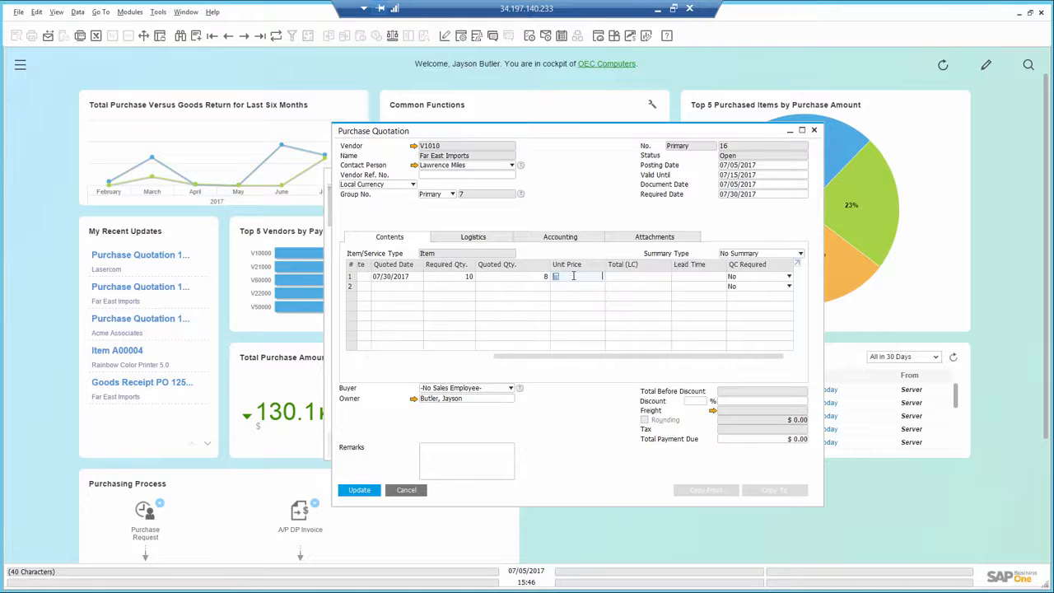
text(280)
click(360, 490)
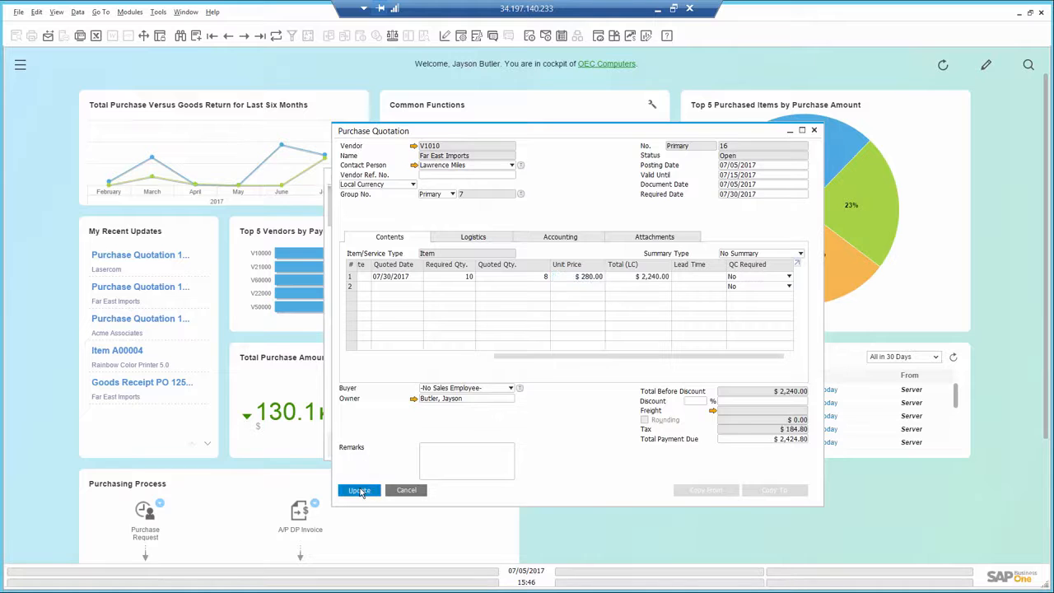
click(360, 490)
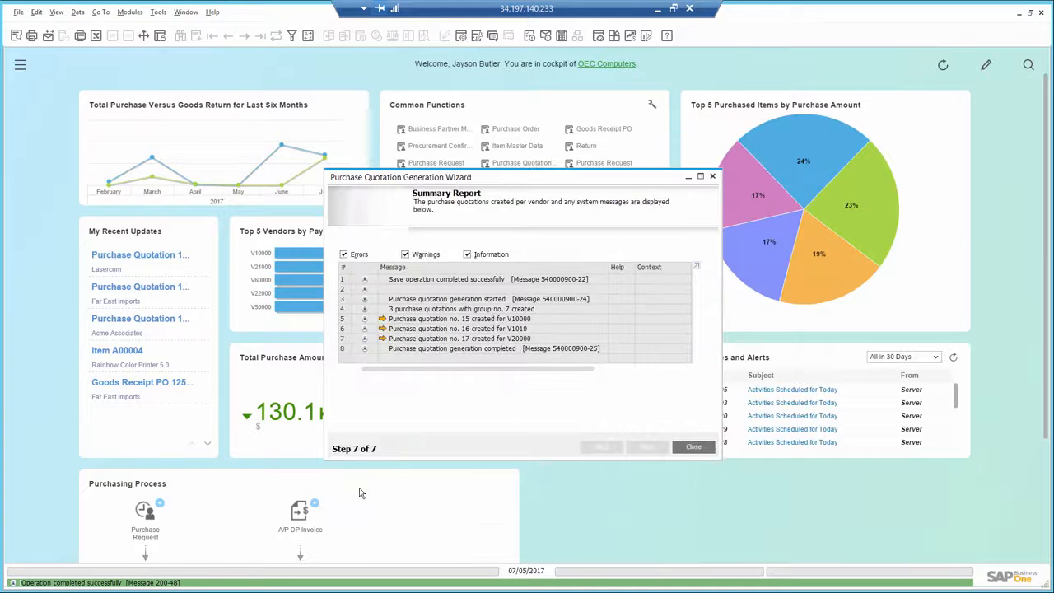
- Record Lasercom's quotation for item A00001 with quoted date 08/05/2017, quoted quantity 10 and unit price $250, save it, and close the wizard
click(382, 339)
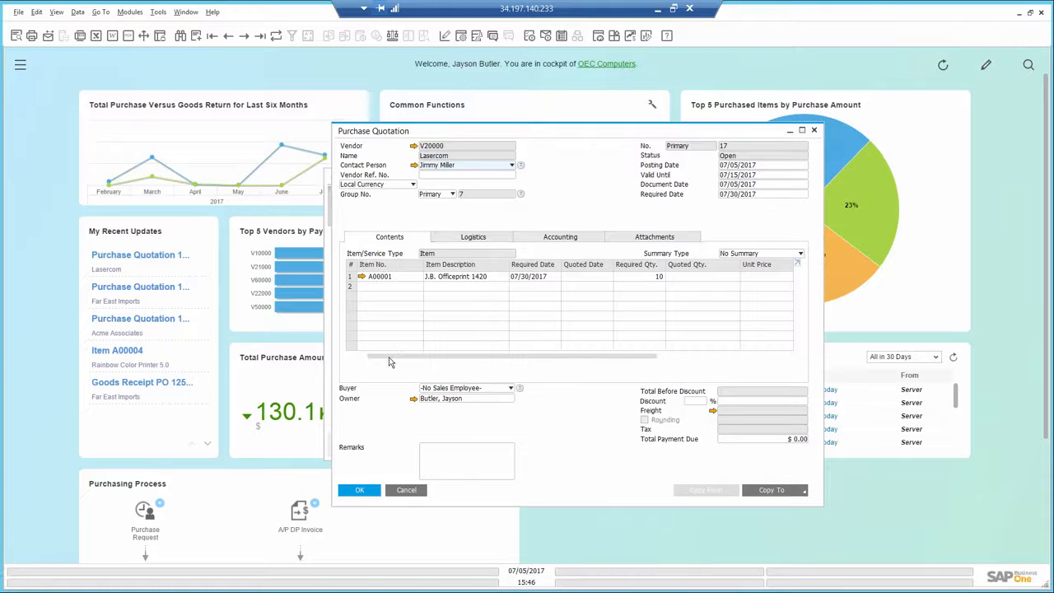
click(576, 280)
text(0805)
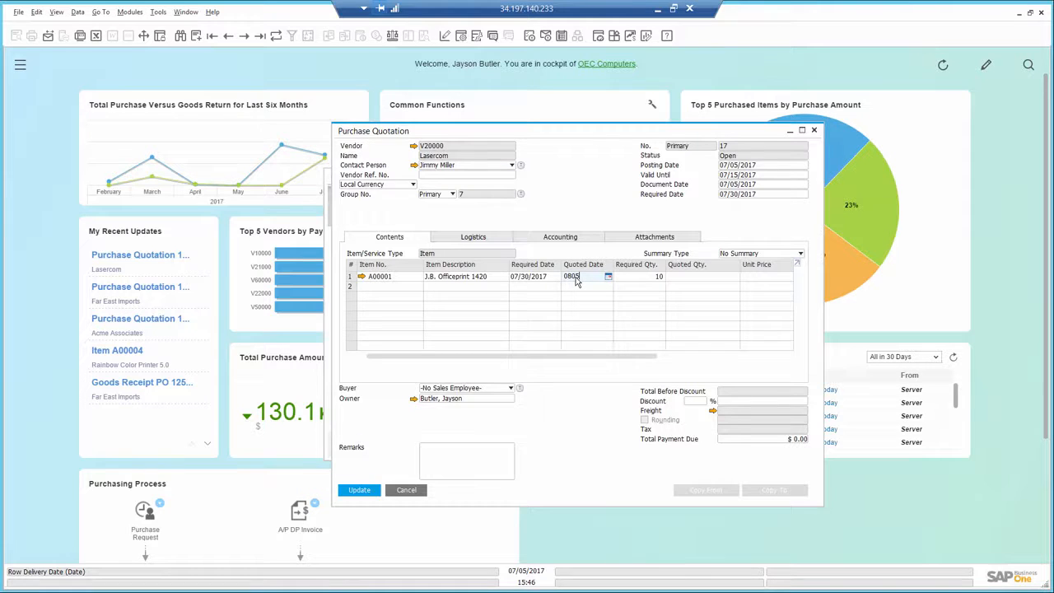
key(Tab)
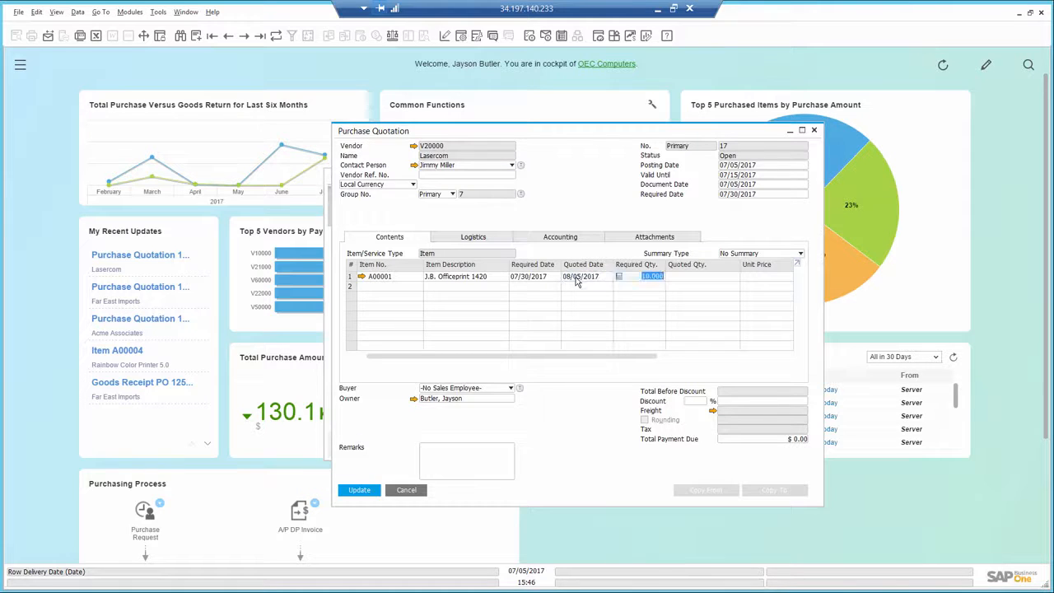
key(Tab)
text(10)
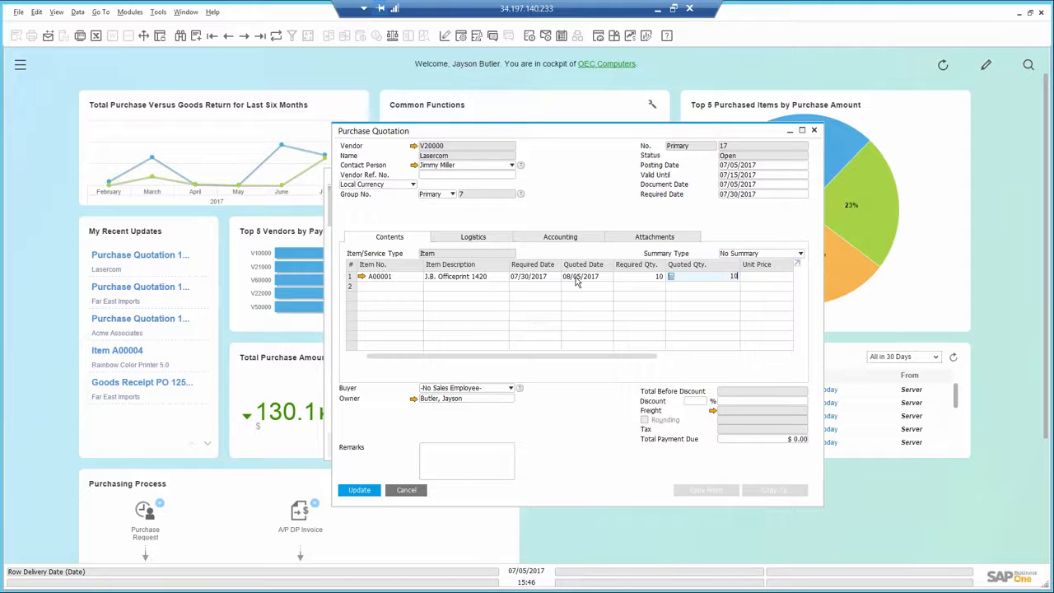
key(Tab)
text(25)
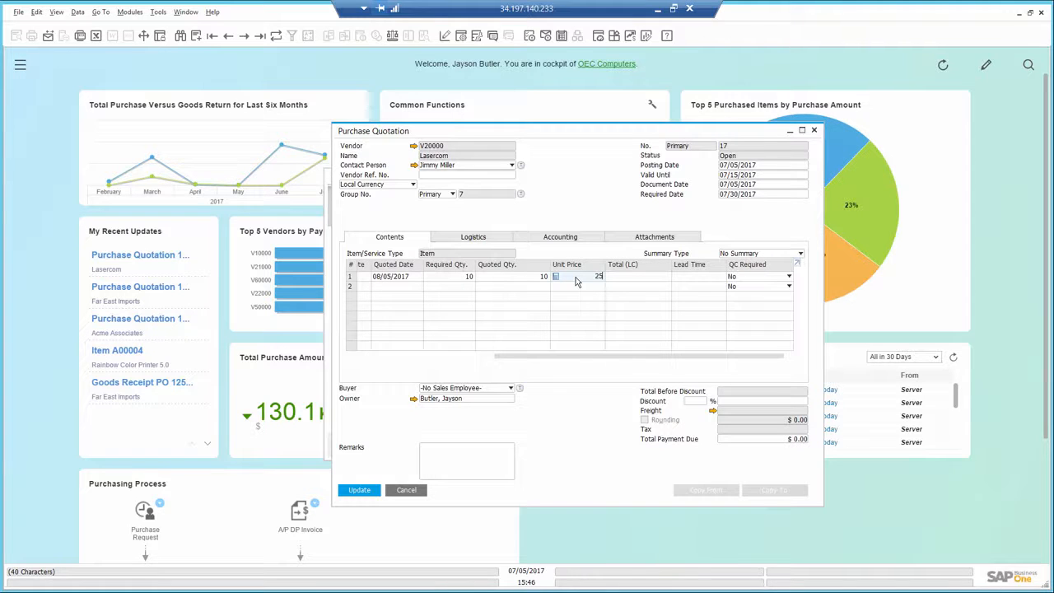
click(358, 490)
click(357, 491)
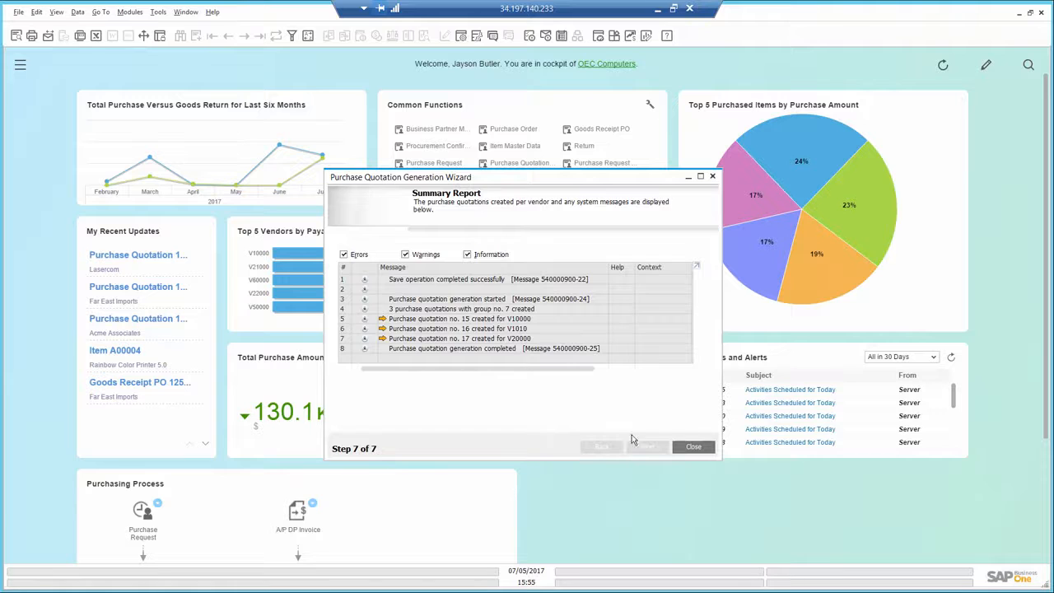
click(692, 448)
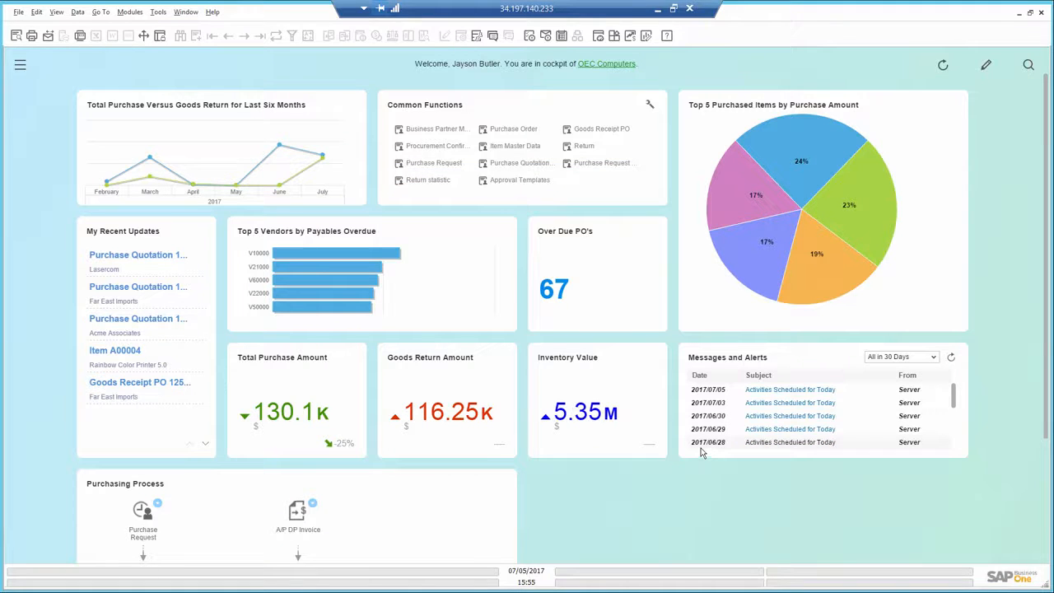
- Run the Purchase Quotation Comparison Report for open purchase quotations, with the group number starting from 7
click(19, 64)
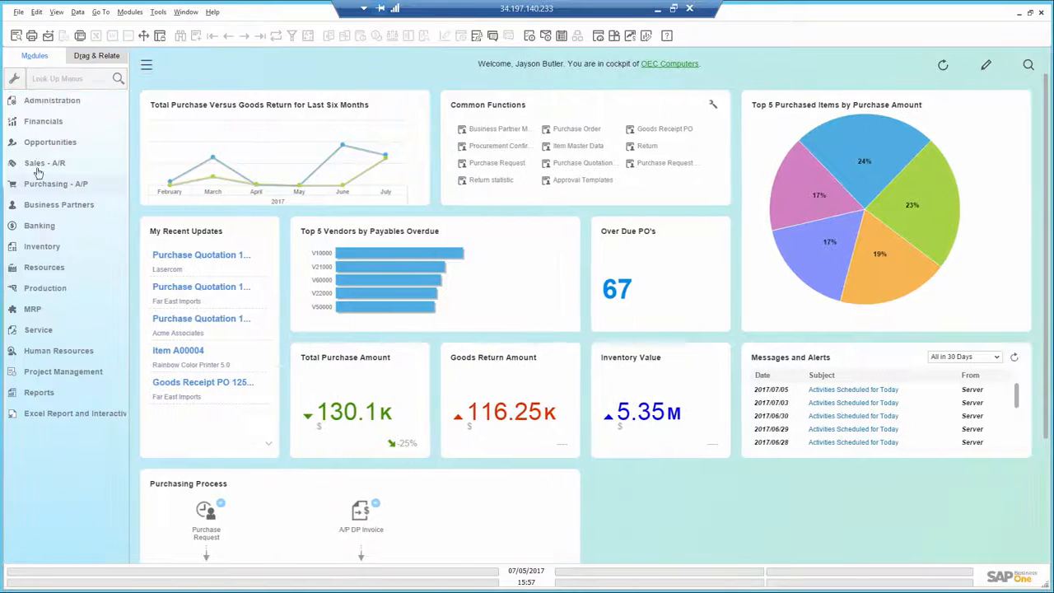
click(41, 184)
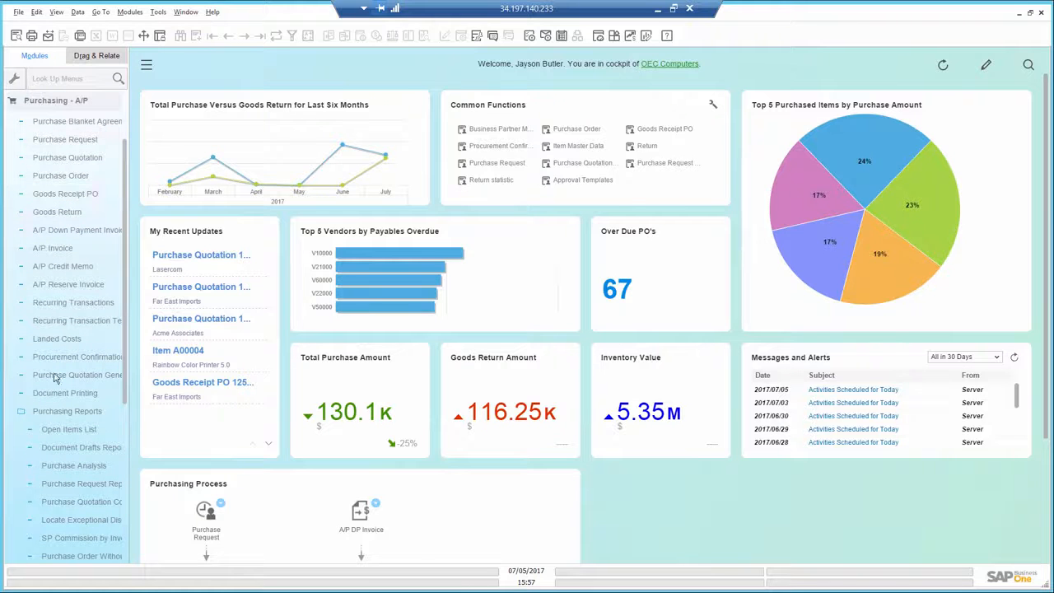
scroll(61, 403, down, 5)
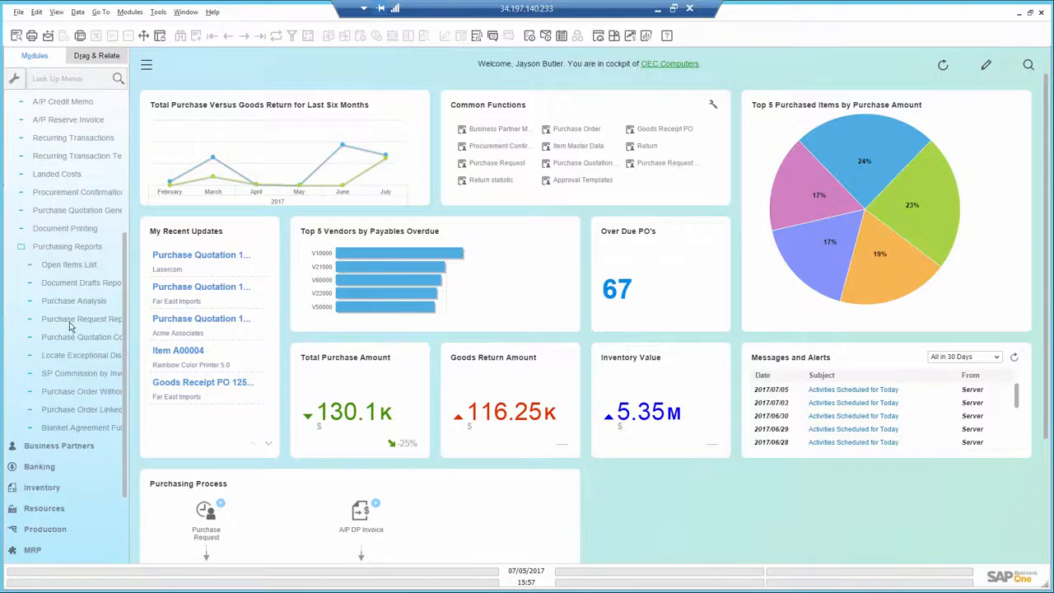
click(72, 338)
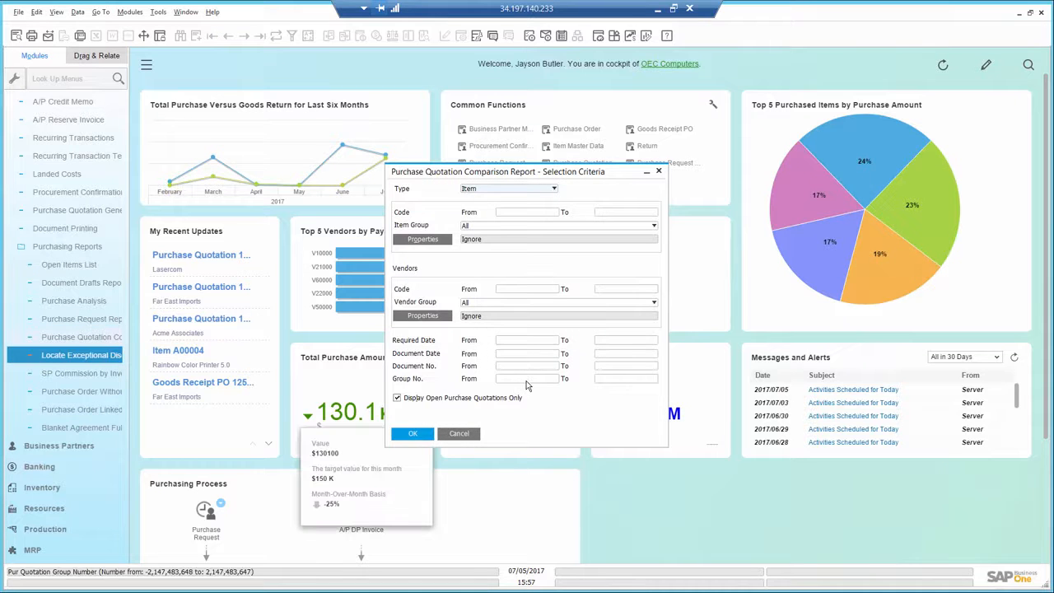
click(526, 381)
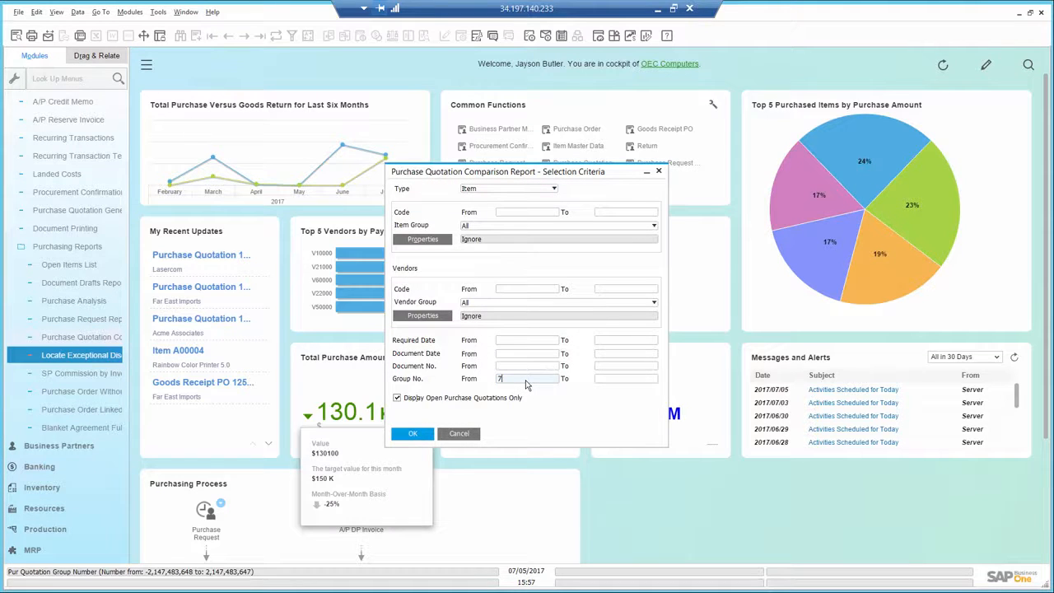
key(Tab)
click(413, 433)
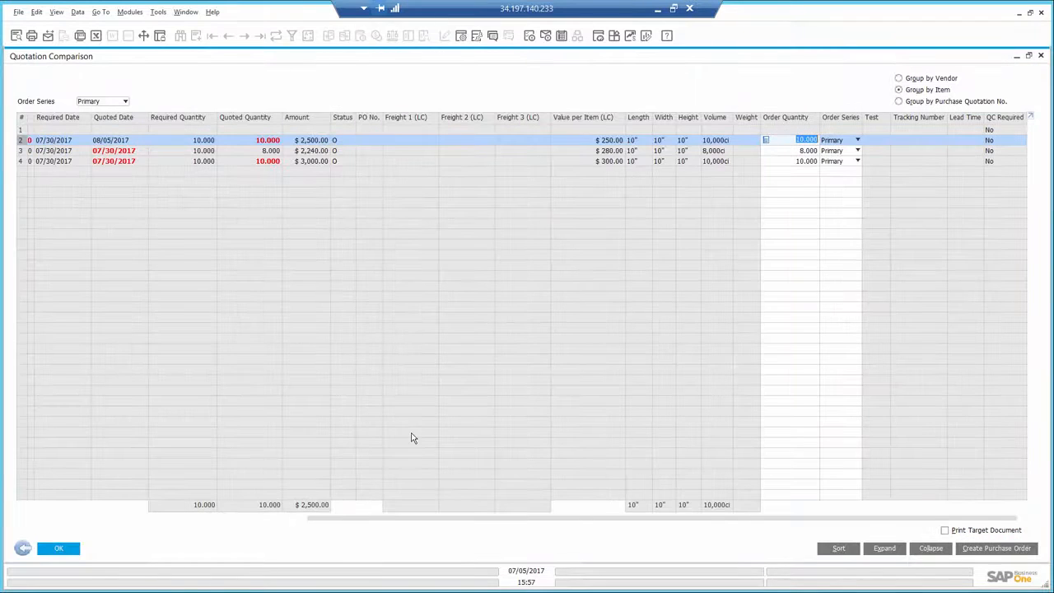
- Create a purchase order from Lasercom's quotation, agree to close the group's other quotations, and return from the comparison to the full cockpit
drag(367, 520, 115, 517)
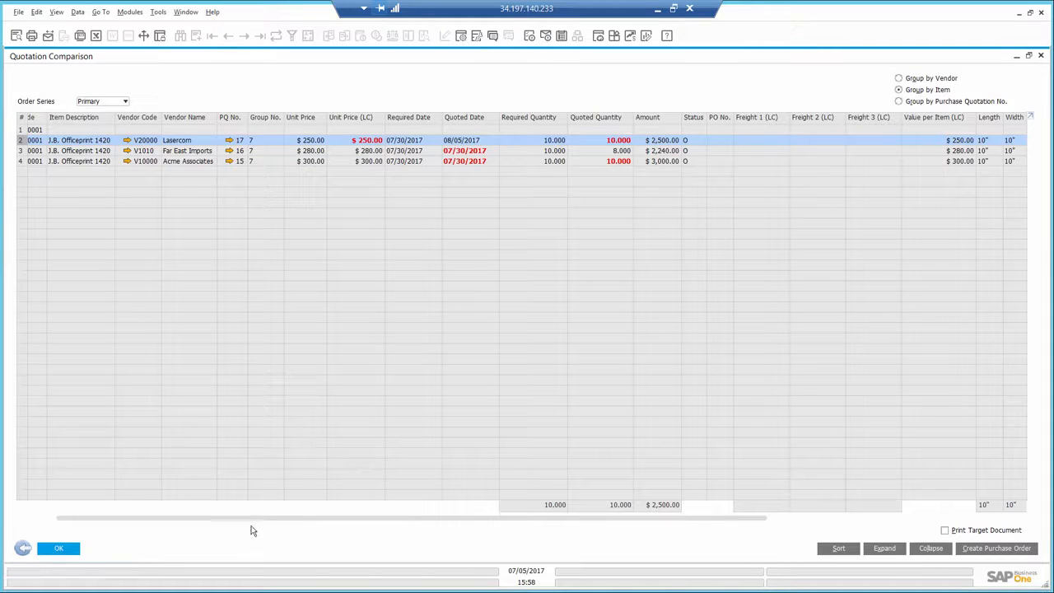
drag(249, 518, 229, 519)
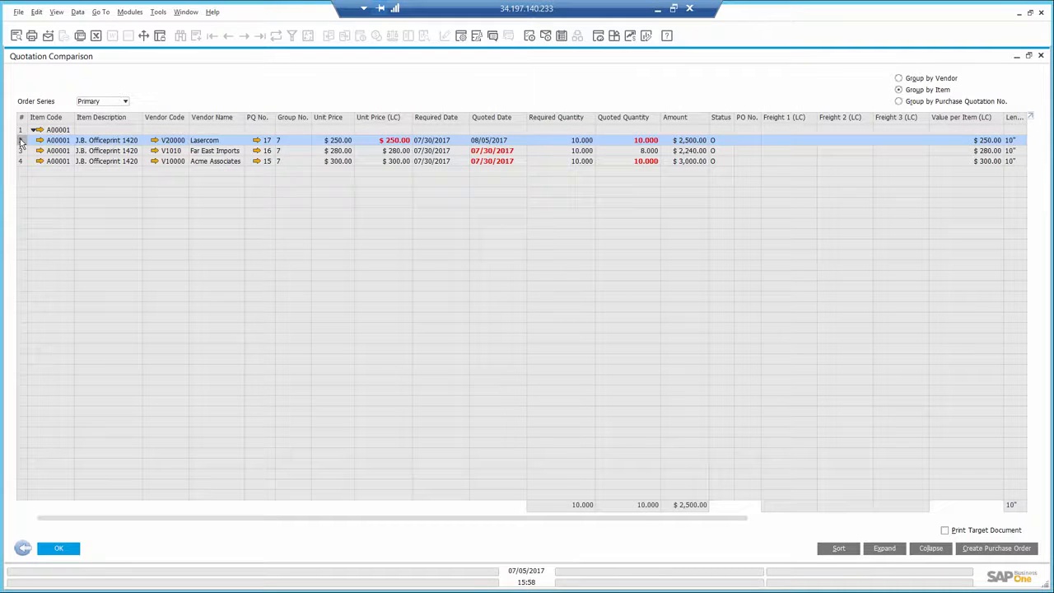
click(982, 552)
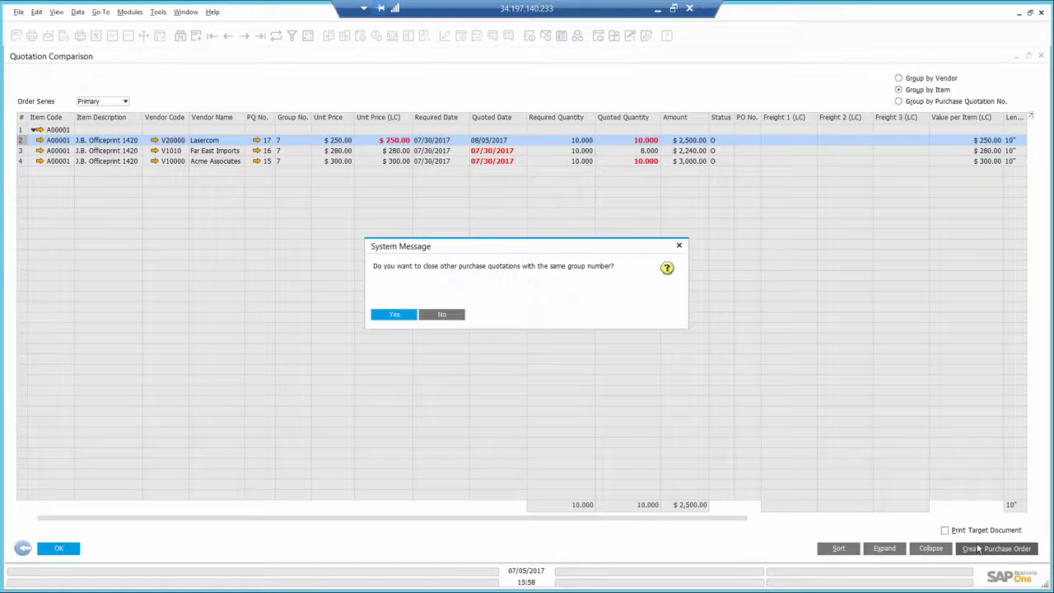
click(397, 317)
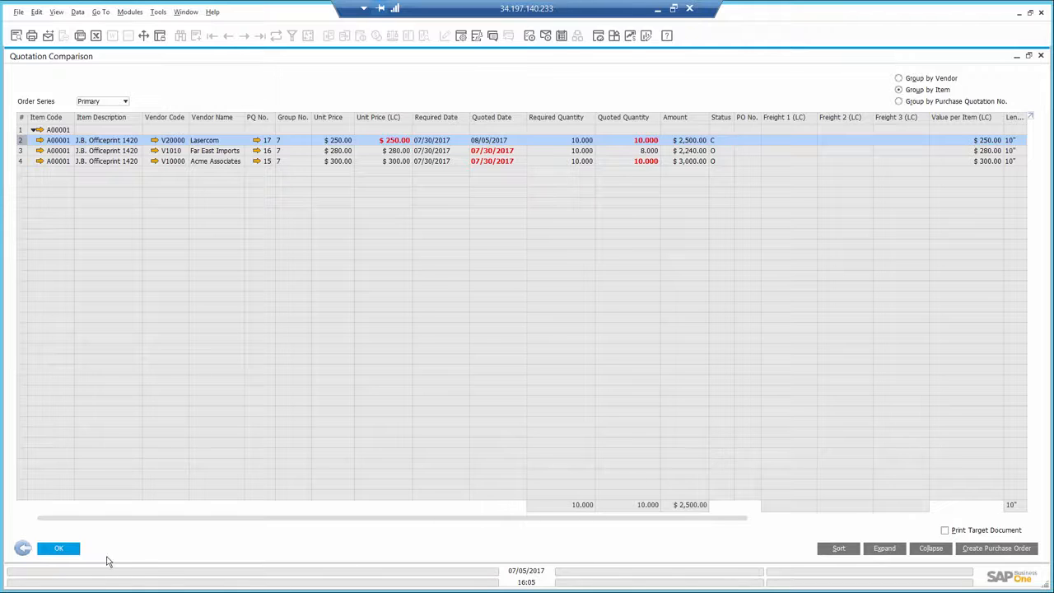
click(56, 548)
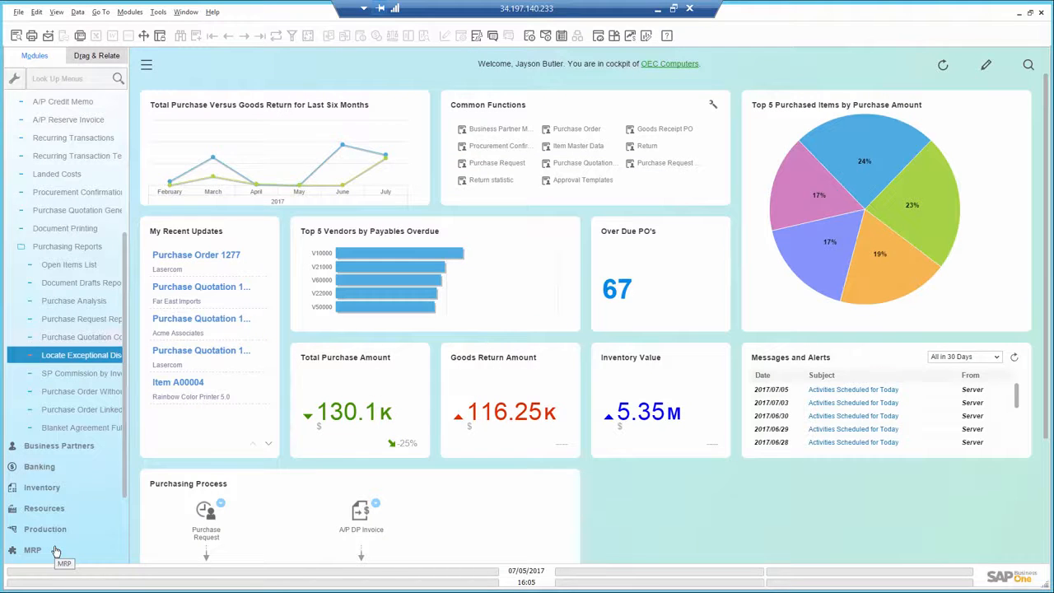
click(147, 66)
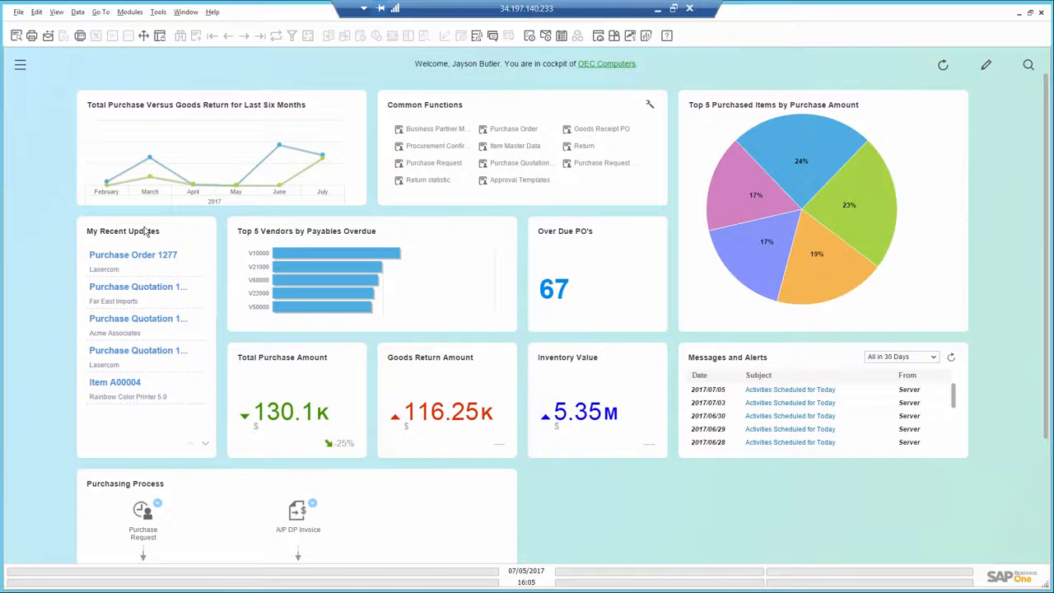